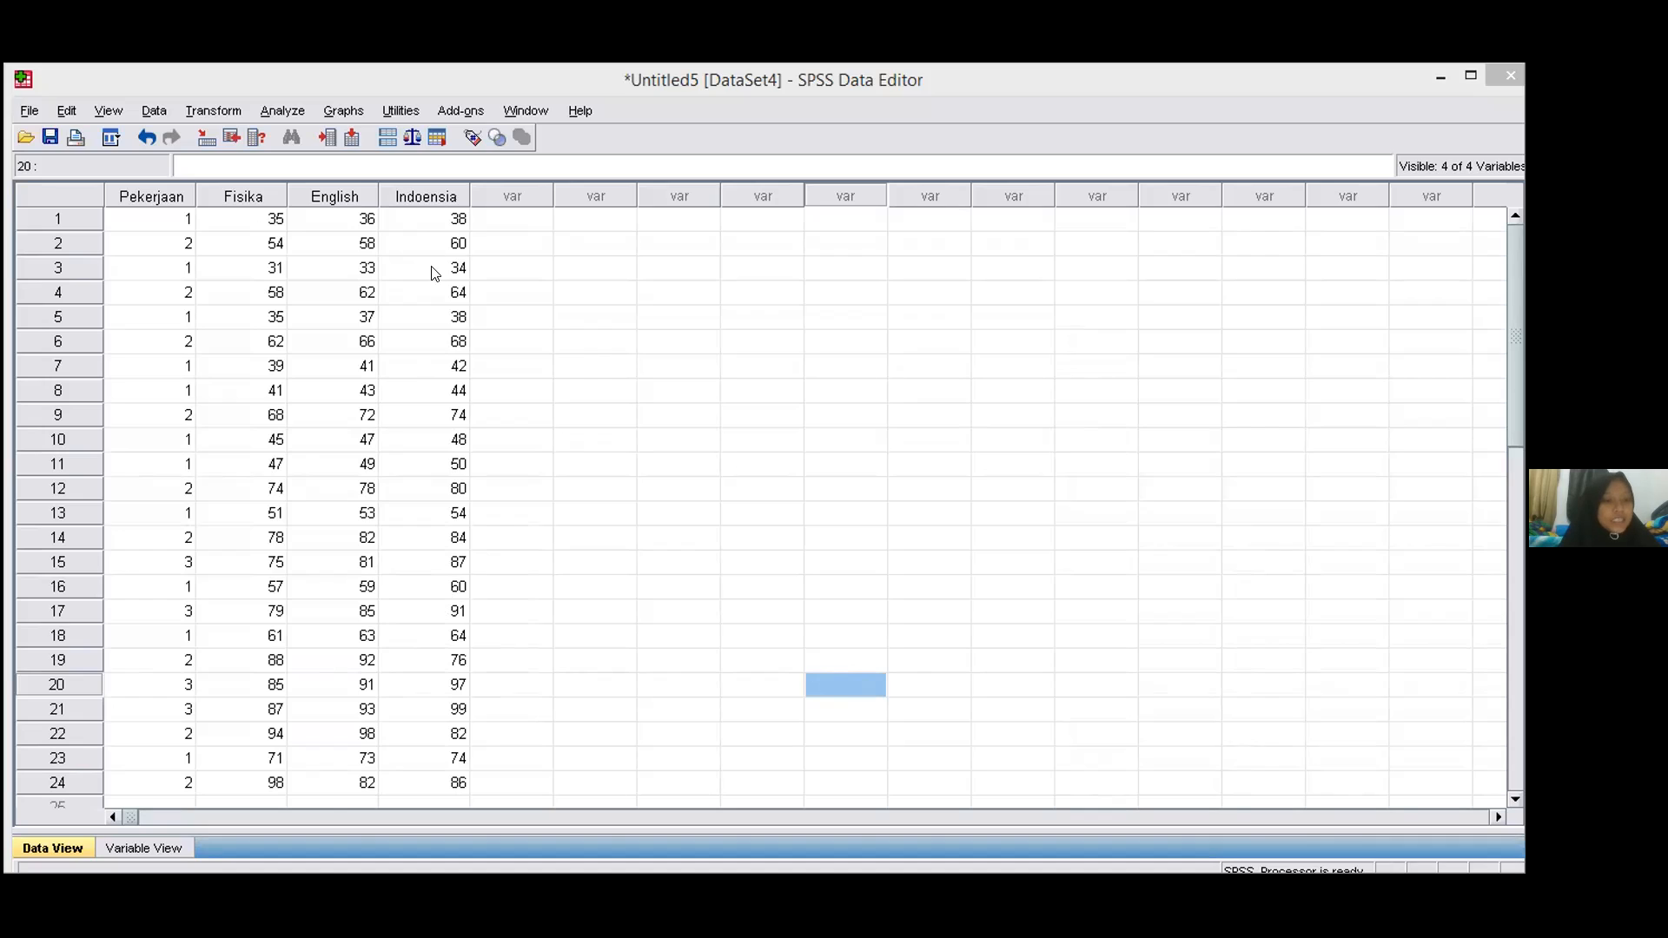
Review the variable definitions, return to the data, and start a Multivariate general linear model analysis
left_click(154, 848)
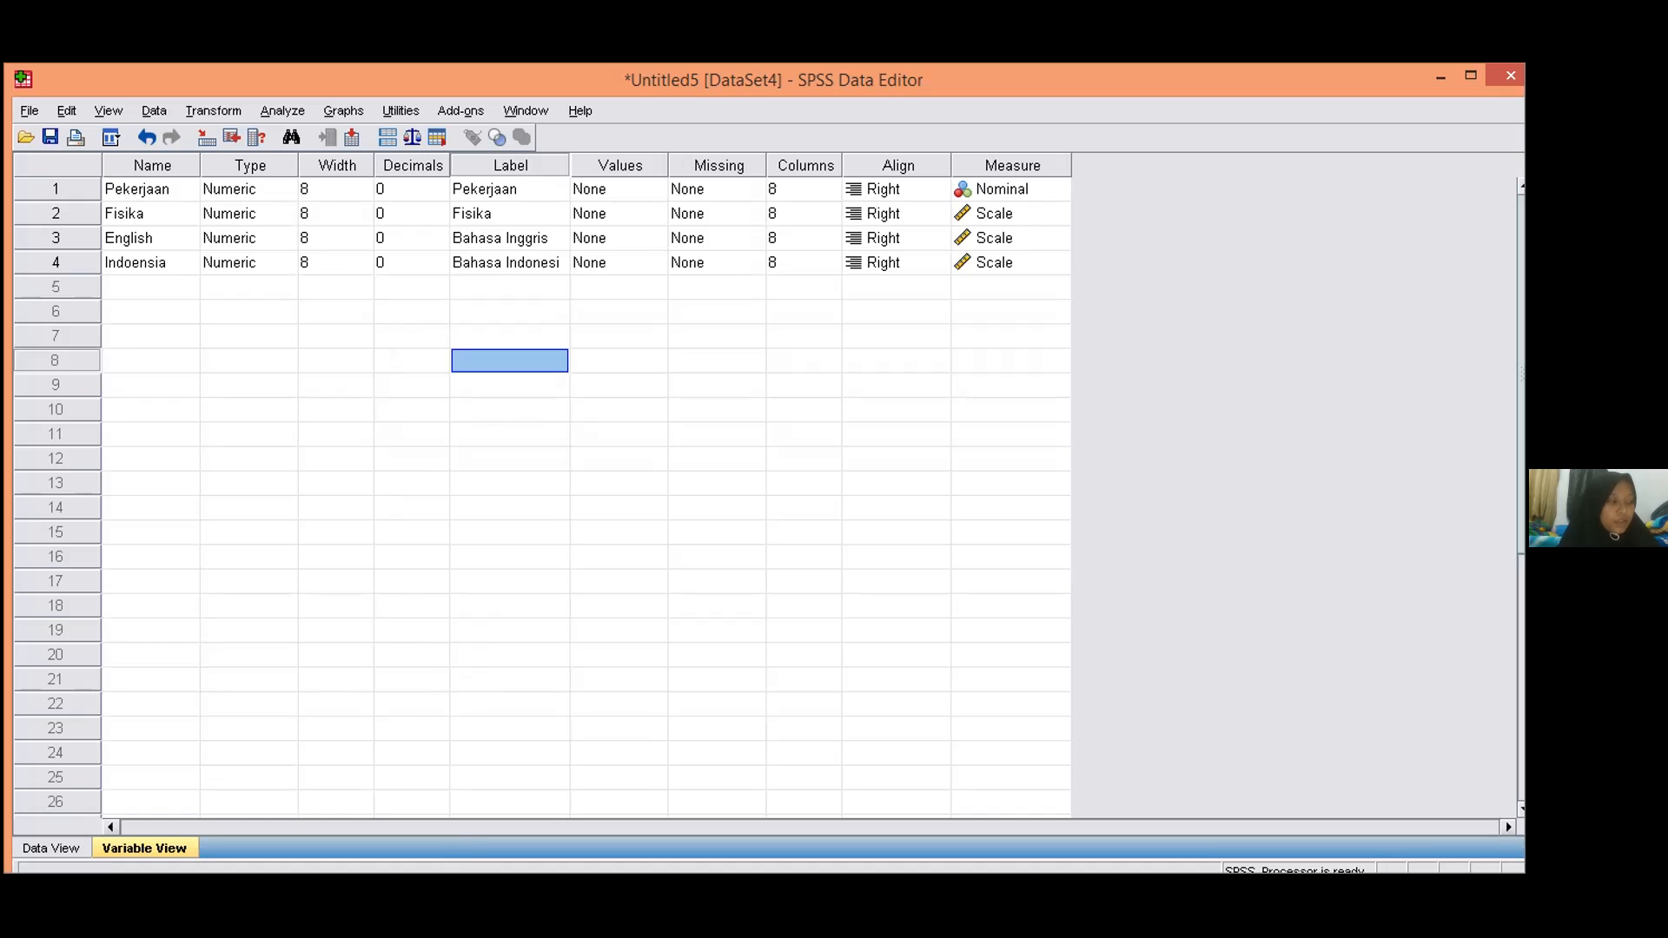
left_click(67, 852)
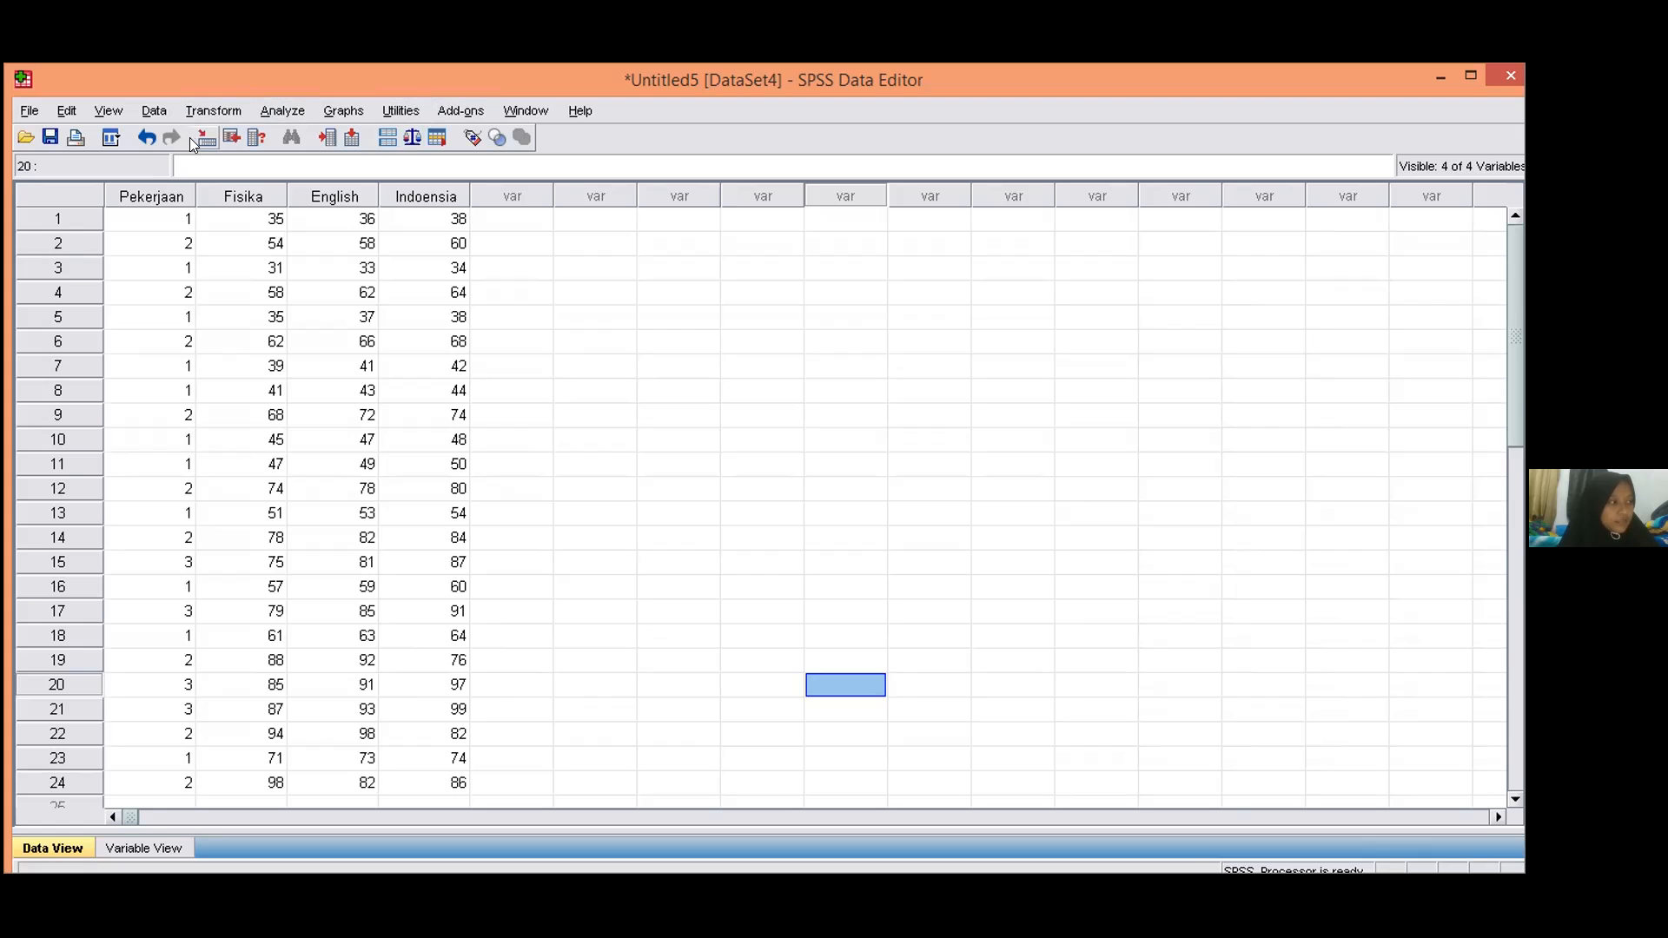
left_click(293, 107)
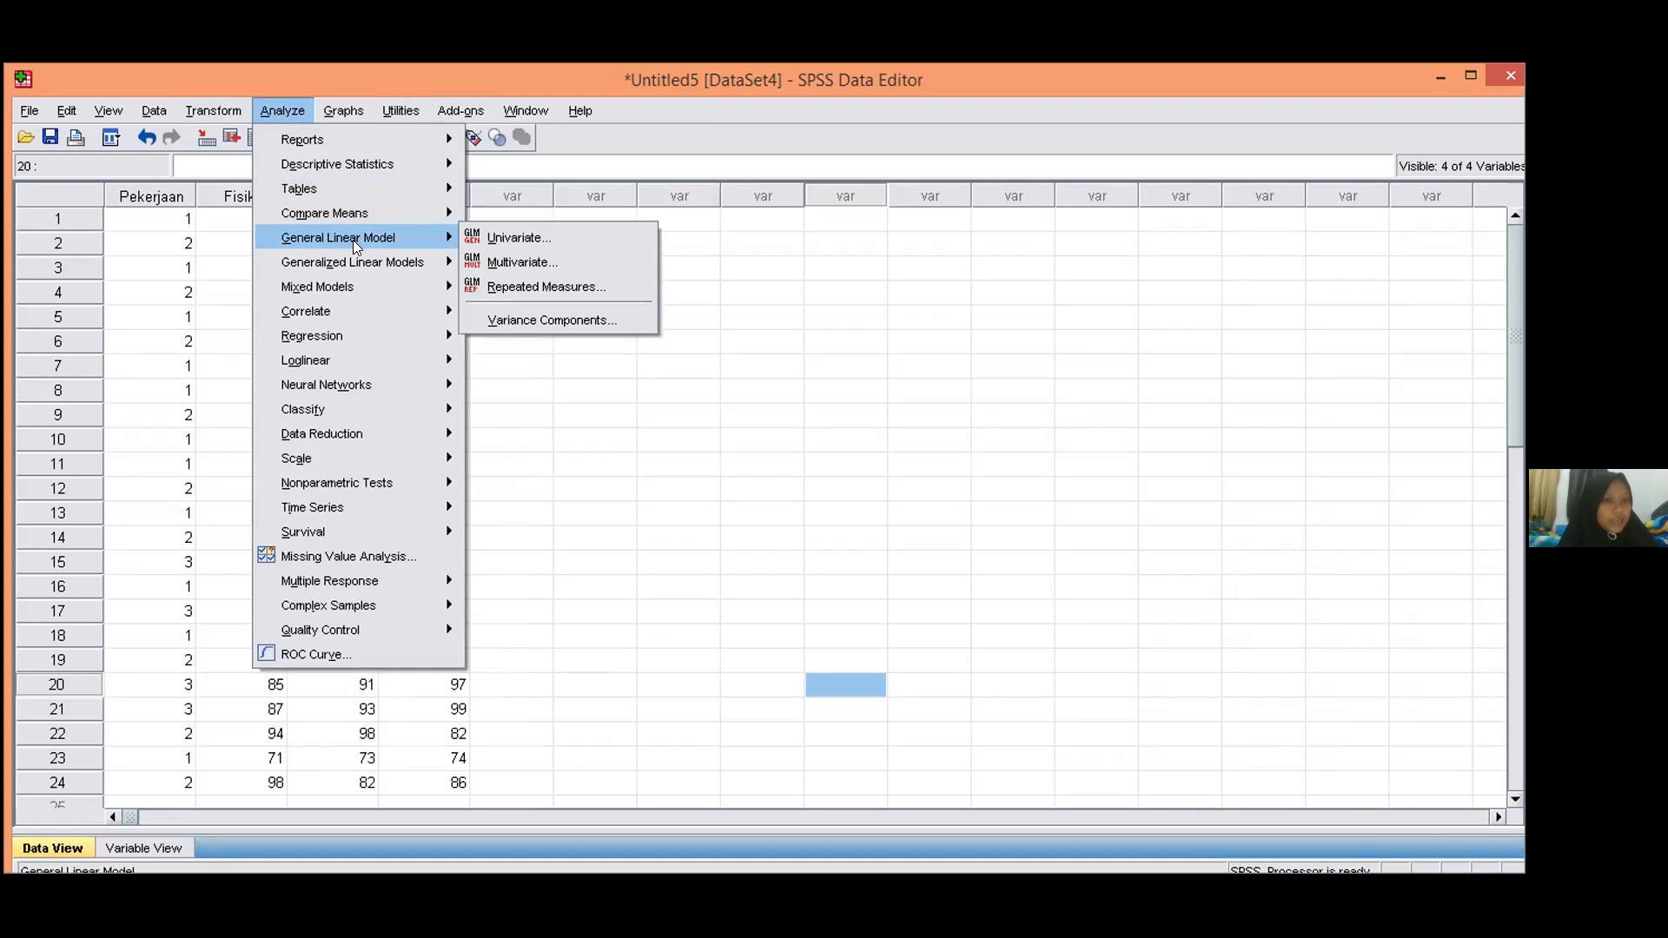
mouse_move(326, 318)
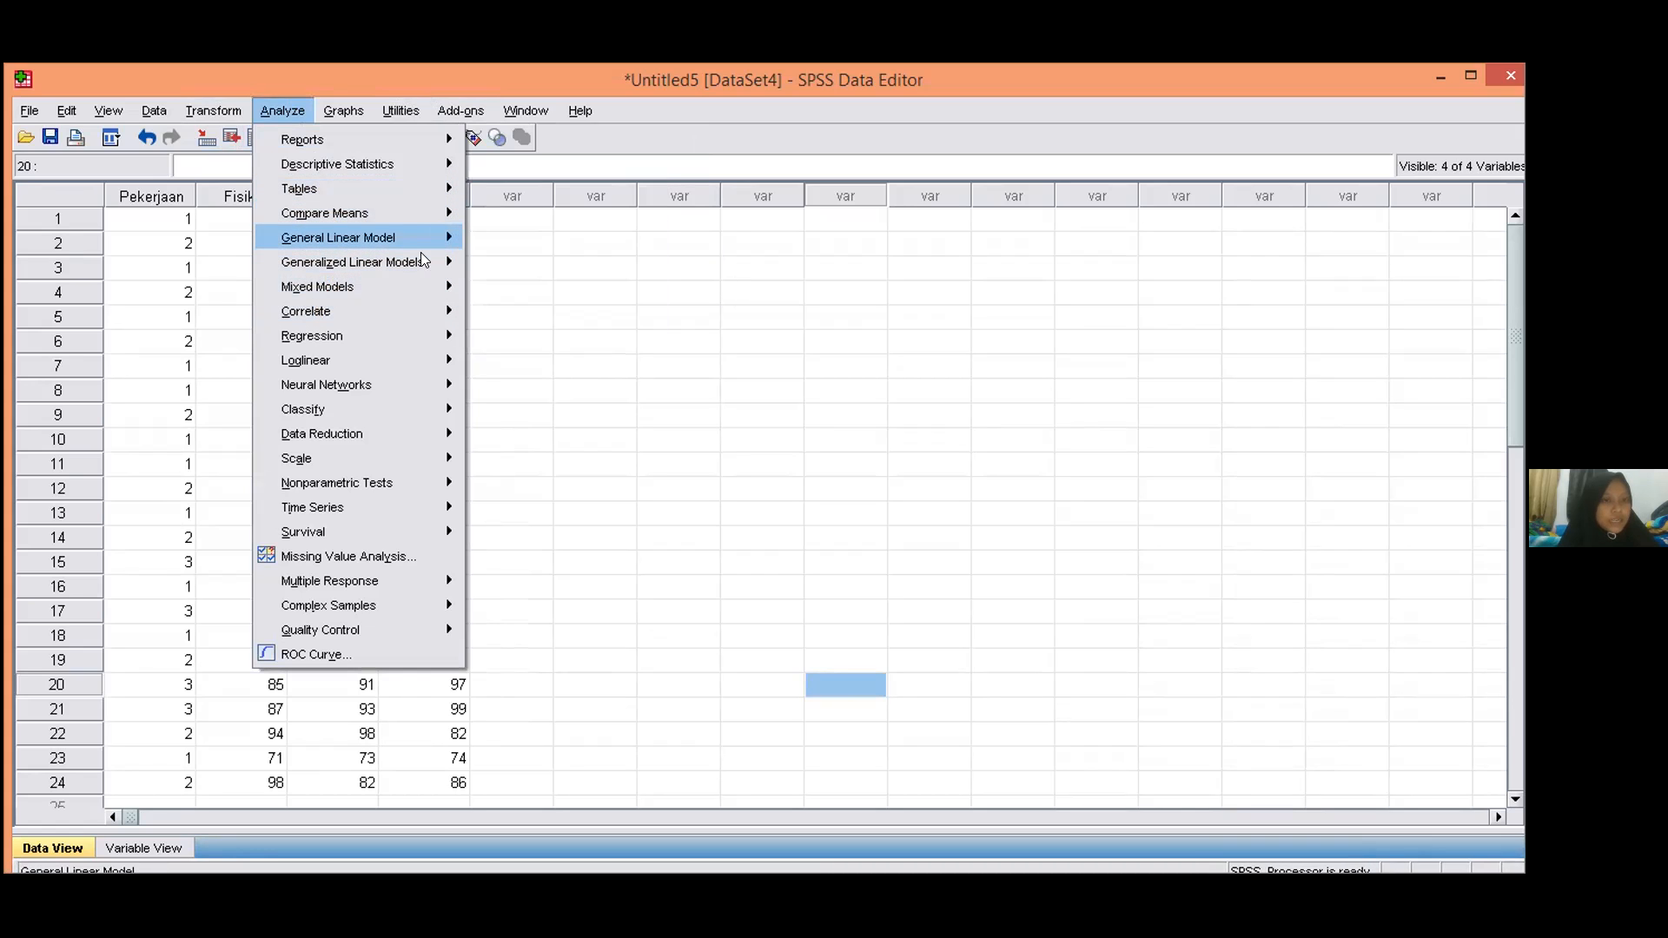
mouse_move(414, 262)
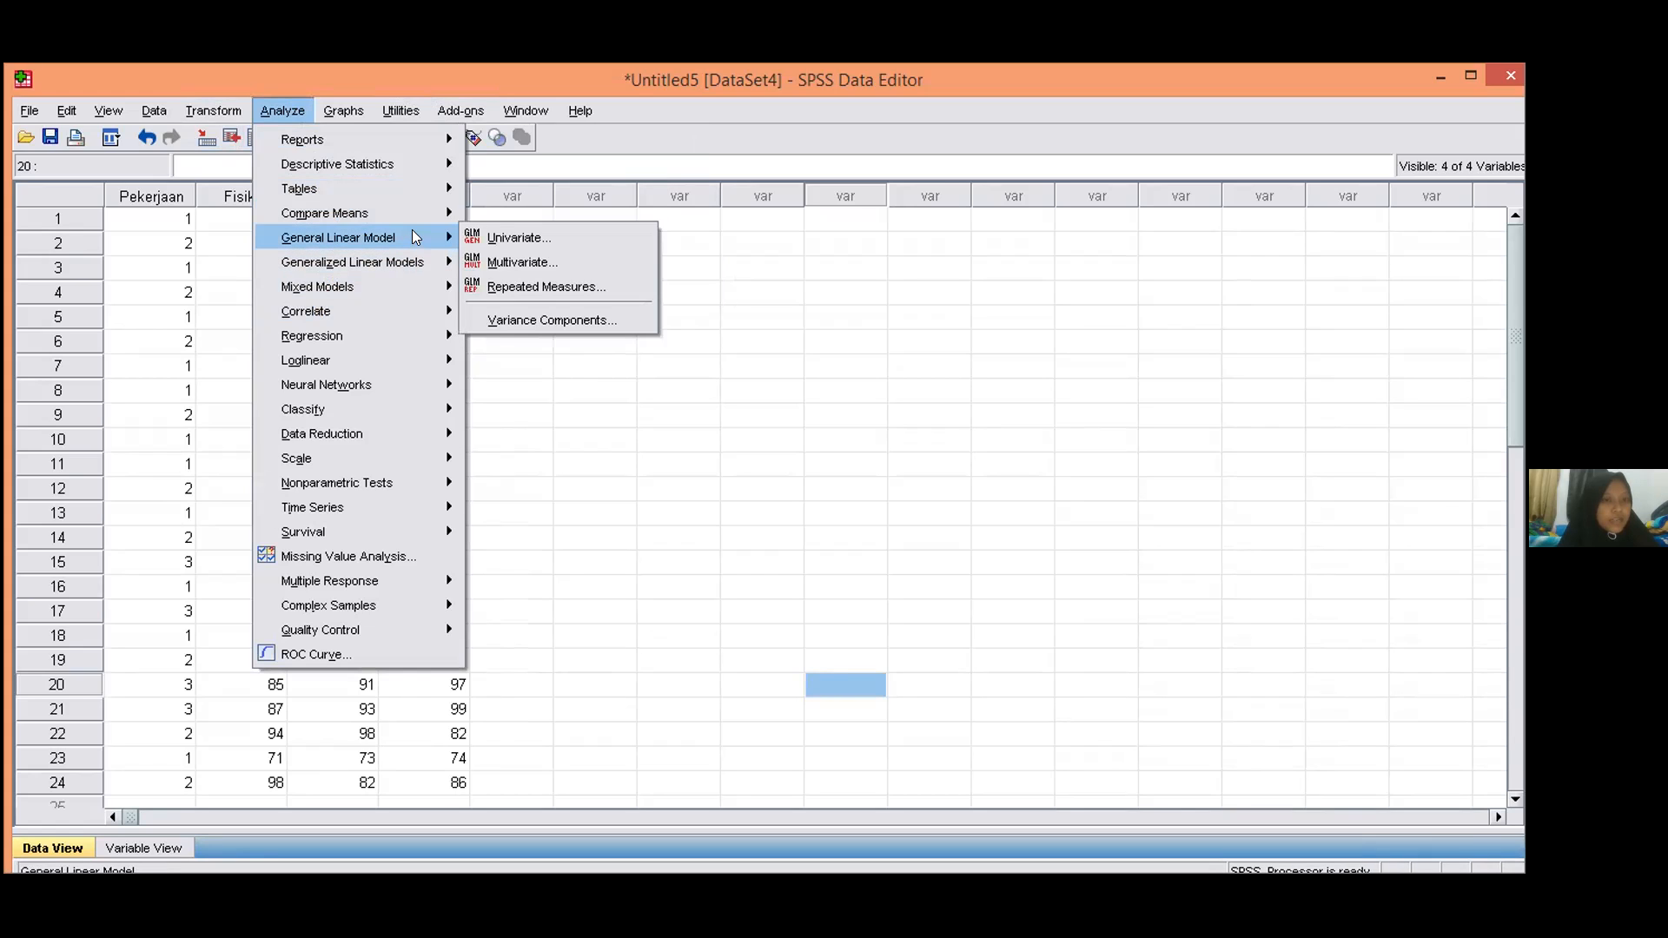
left_click(549, 250)
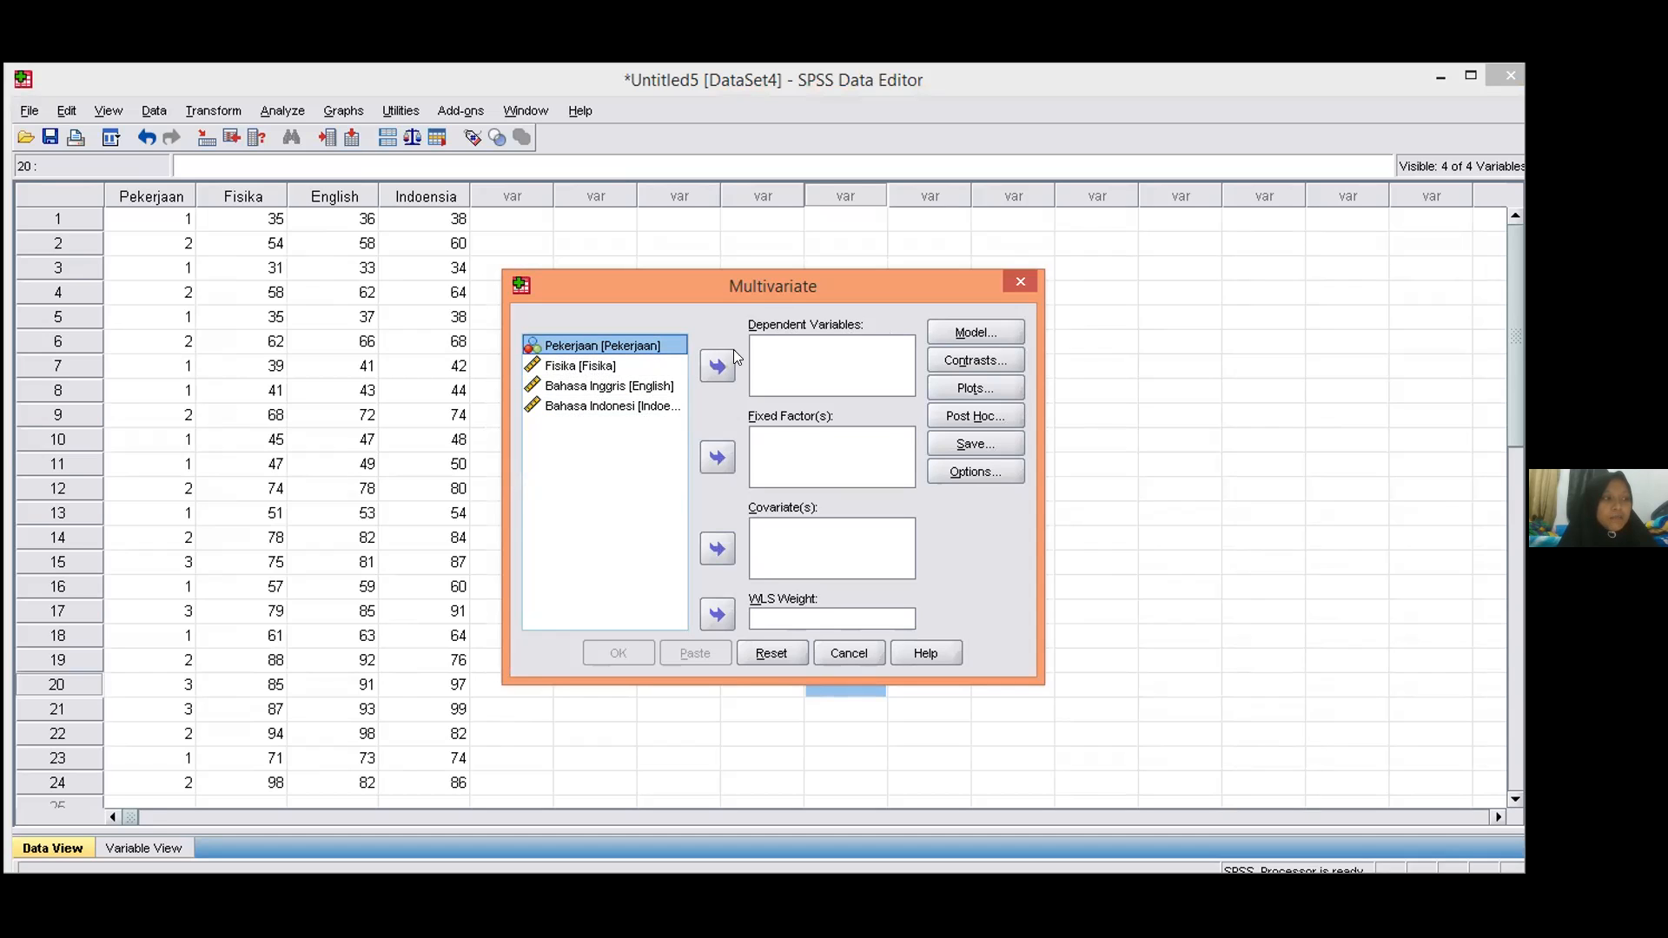
Set Fisika, Bahasa Inggris and Bahasa Indonesia as the dependent variables of the multivariate analysis
left_click(636, 362)
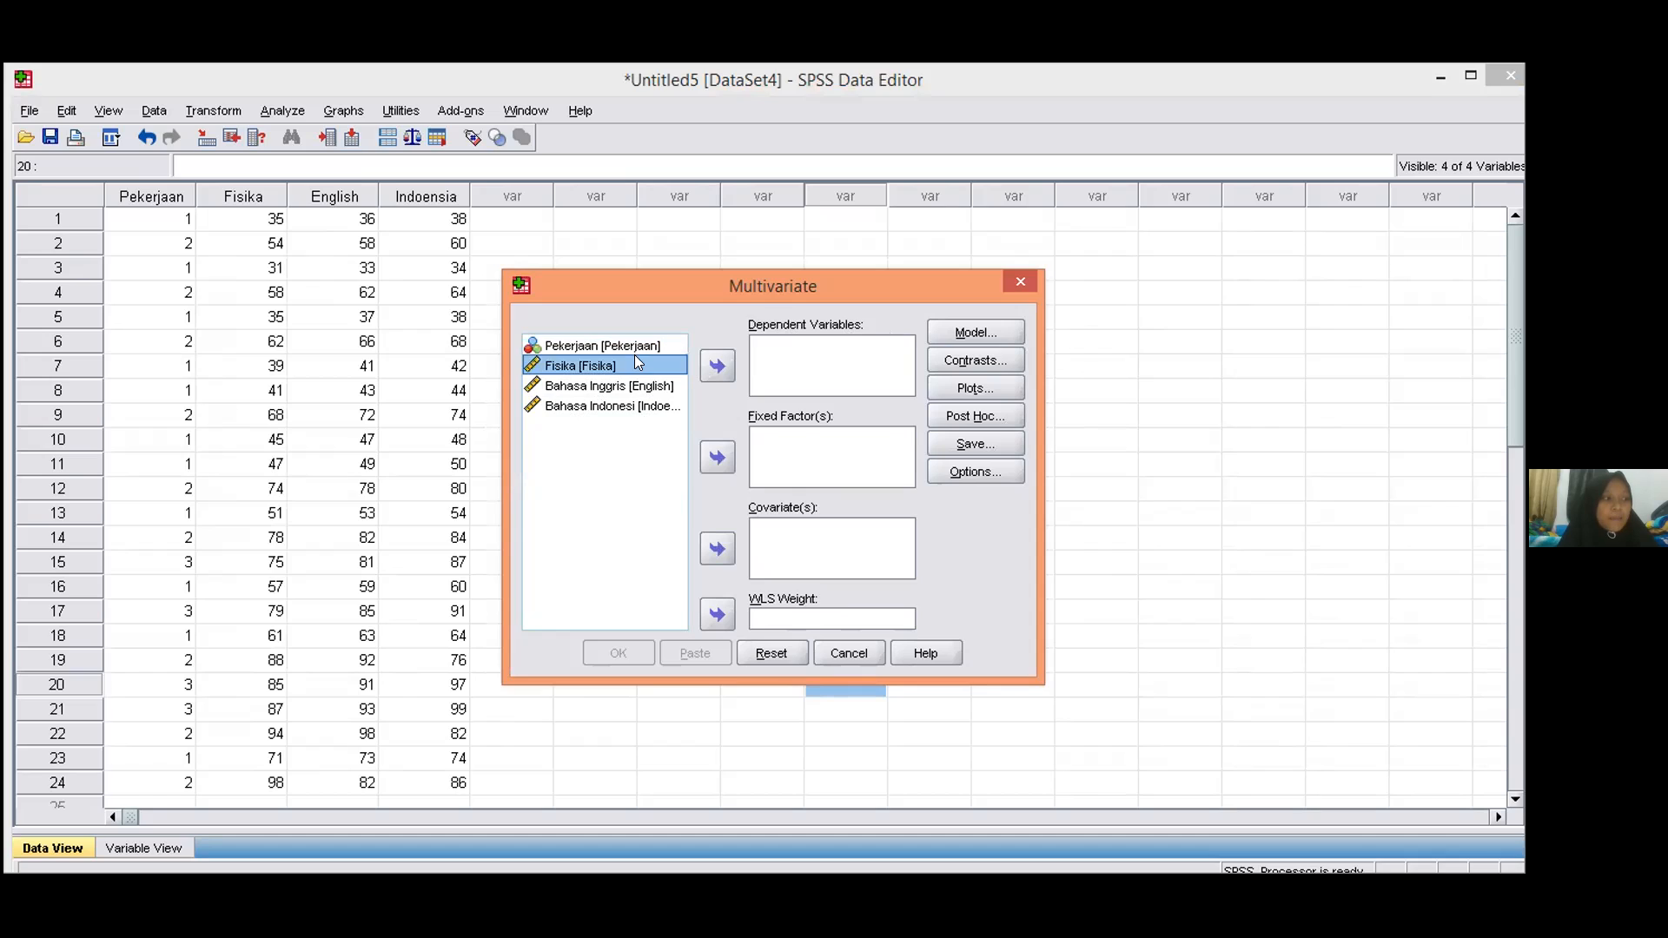
left_click(714, 363)
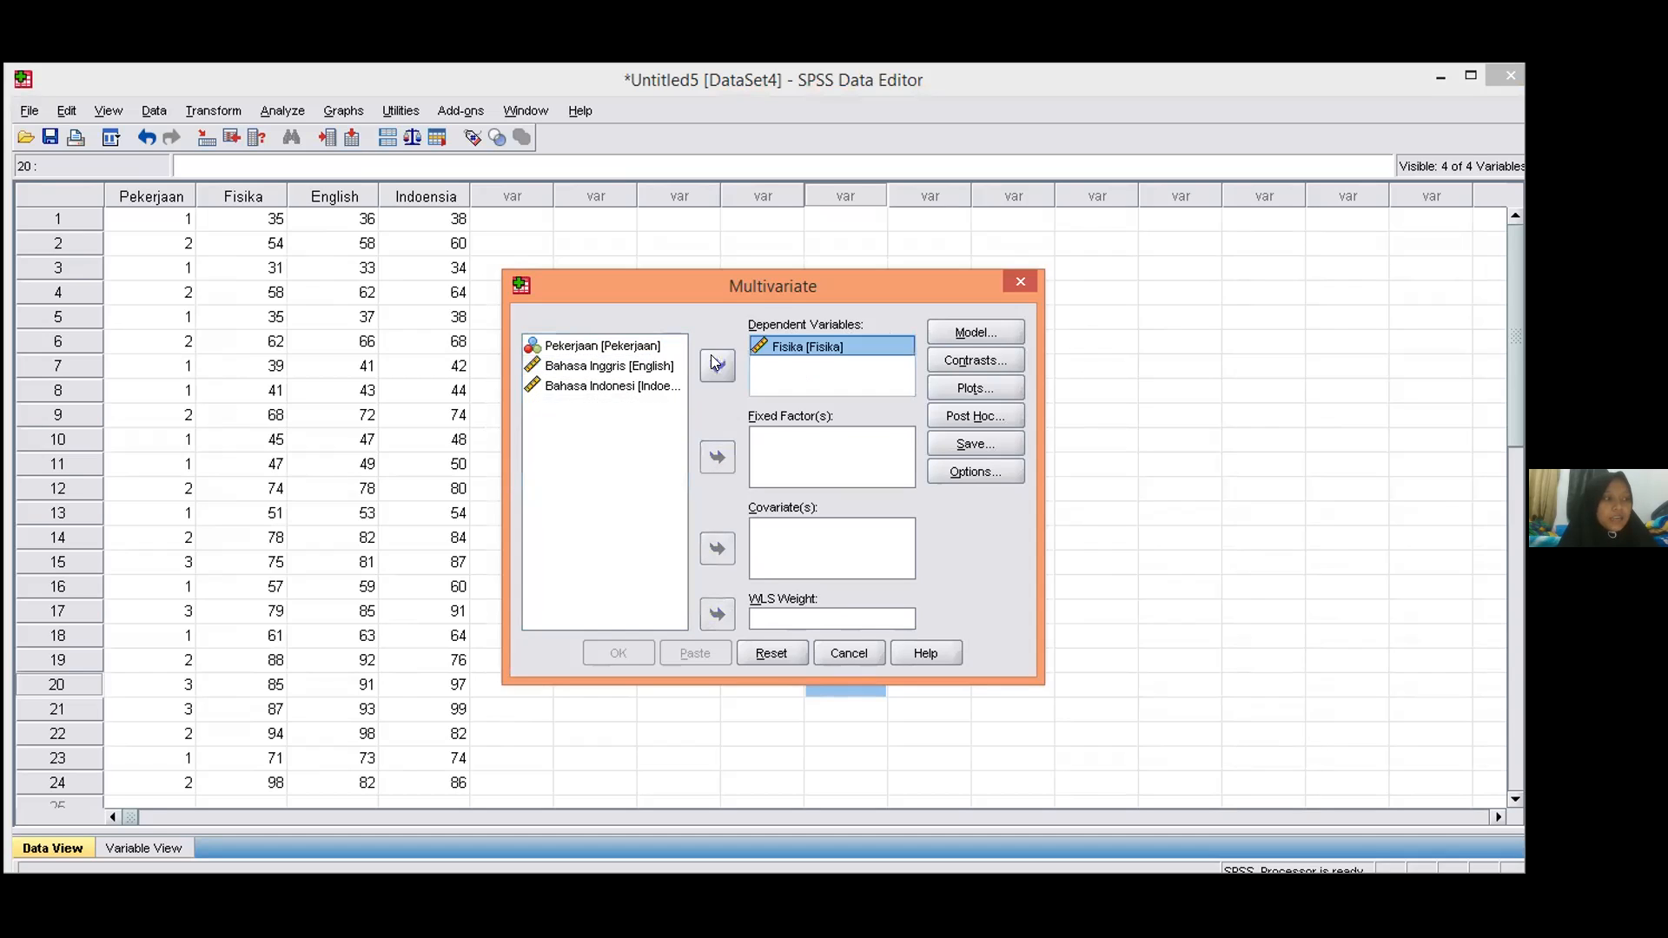
left_click(614, 367)
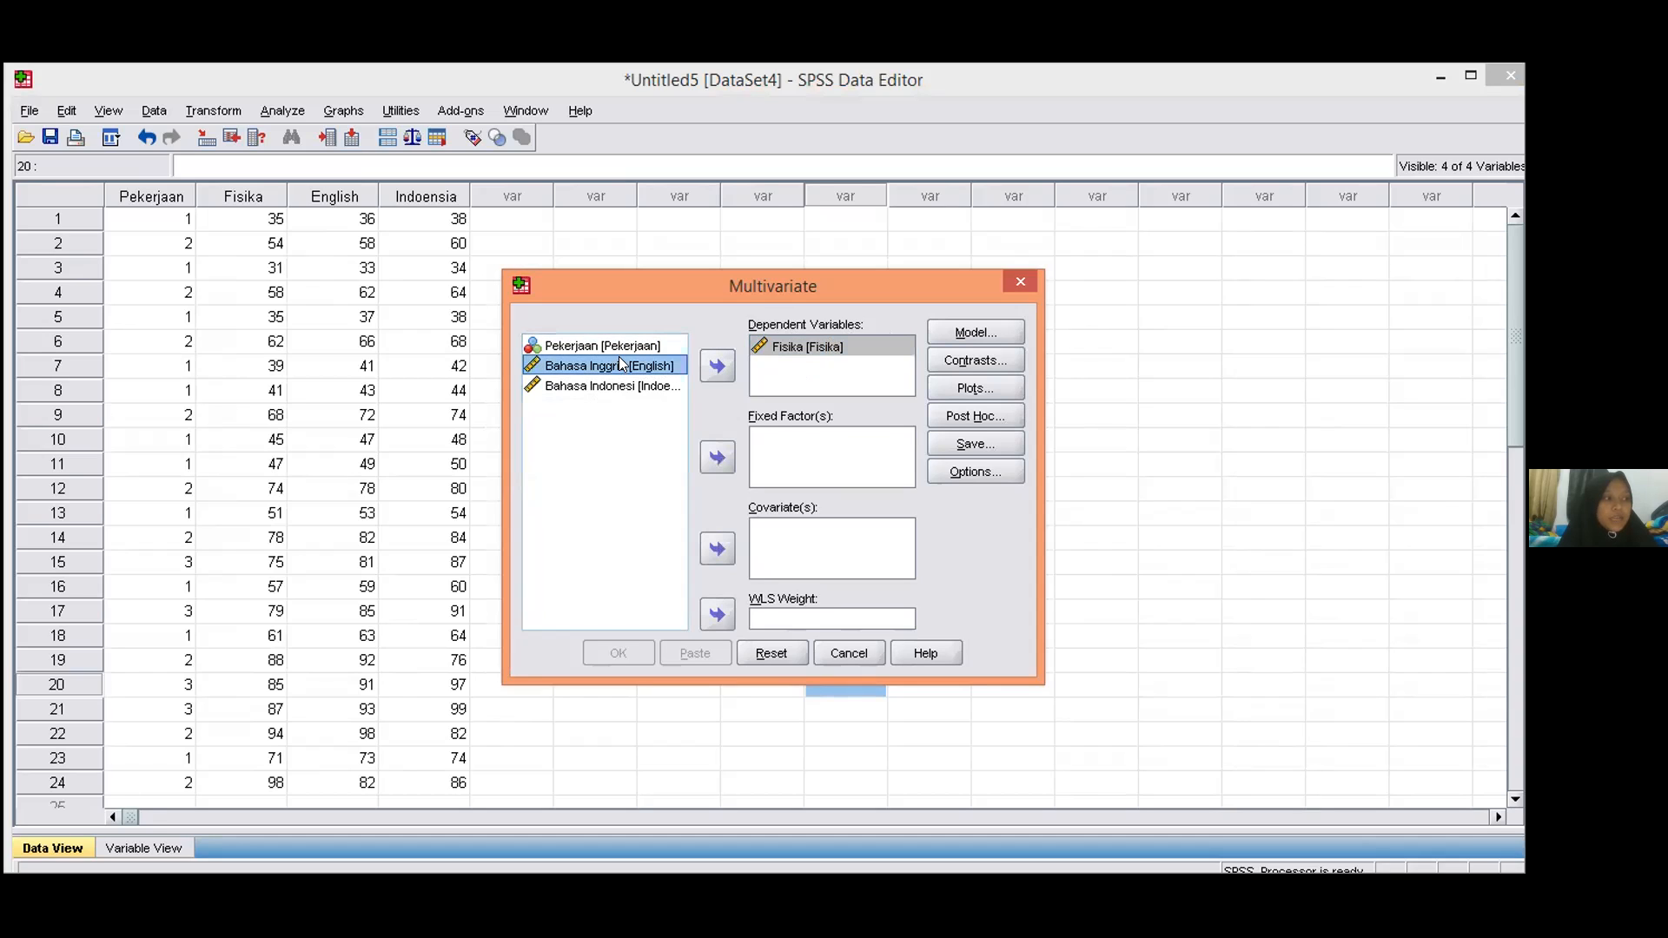
left_click(717, 366)
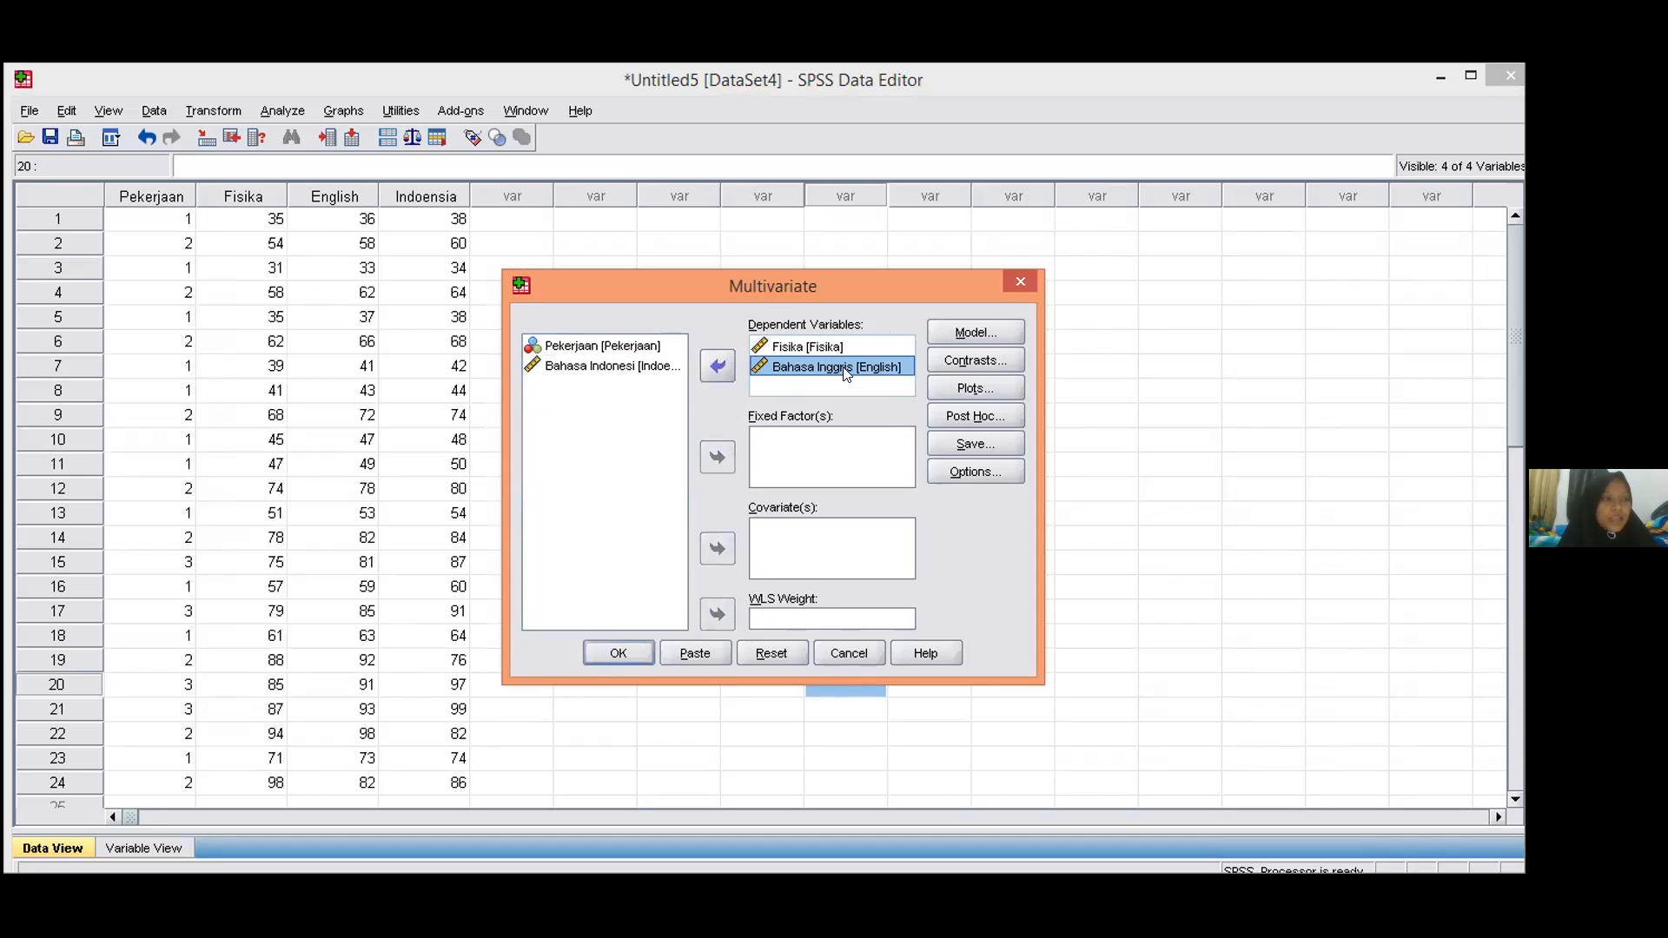
left_click(618, 372)
left_click(716, 372)
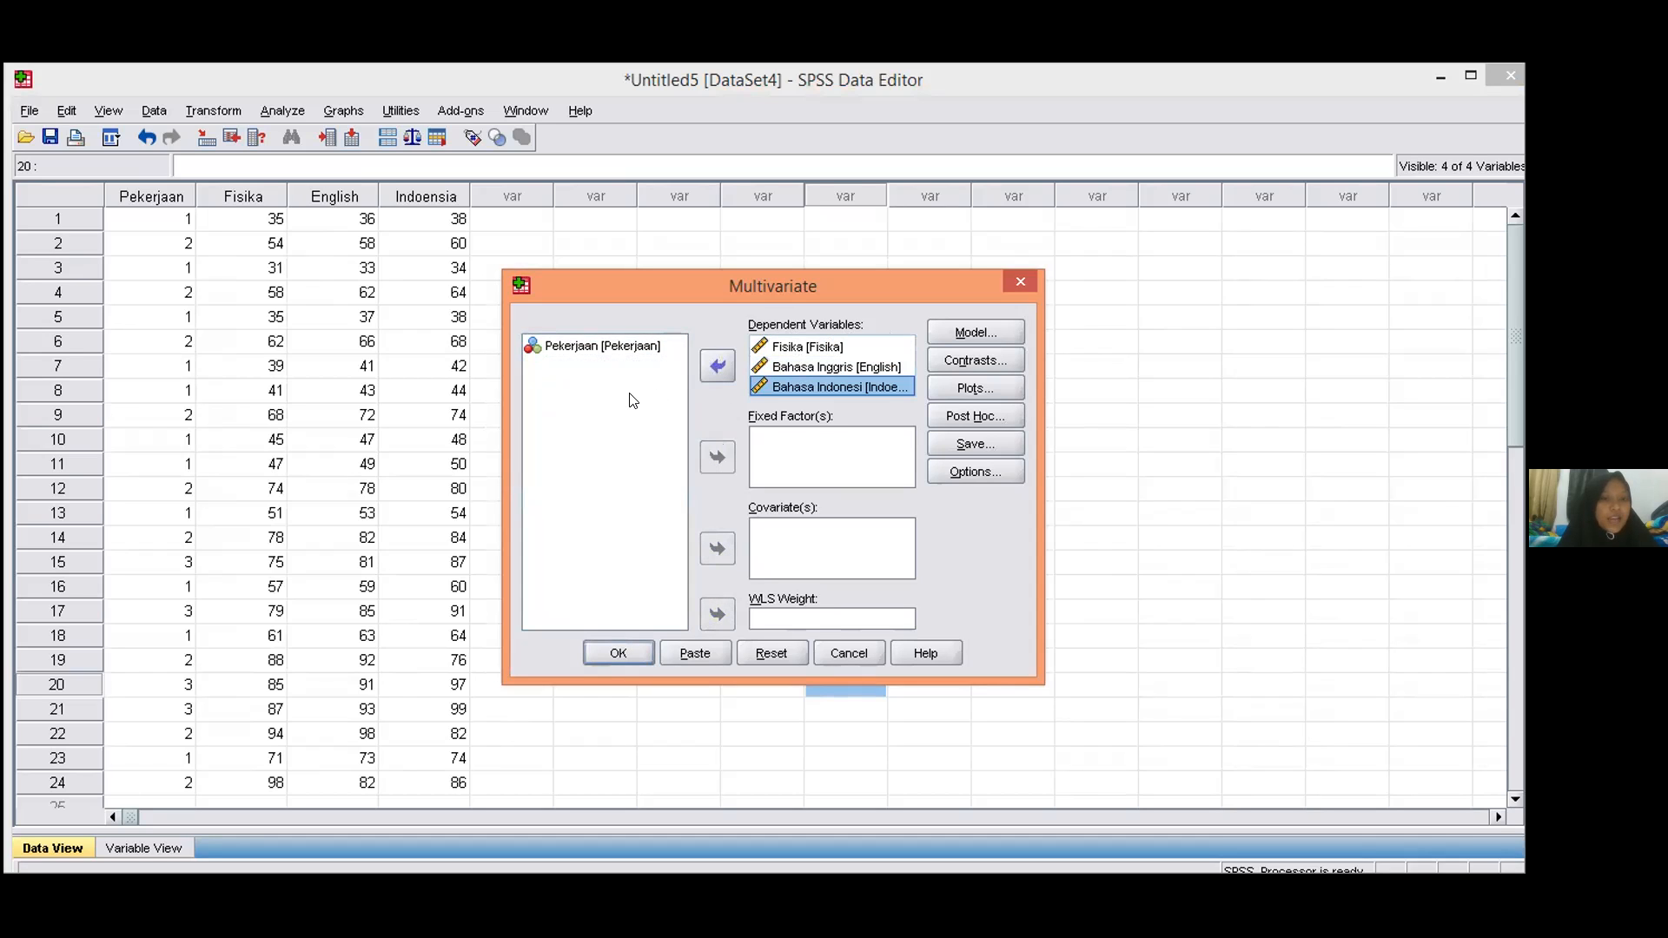
Assign Pekerjaan as the fixed factor and accept the full factorial model with Type III sum of squares
left_click(637, 349)
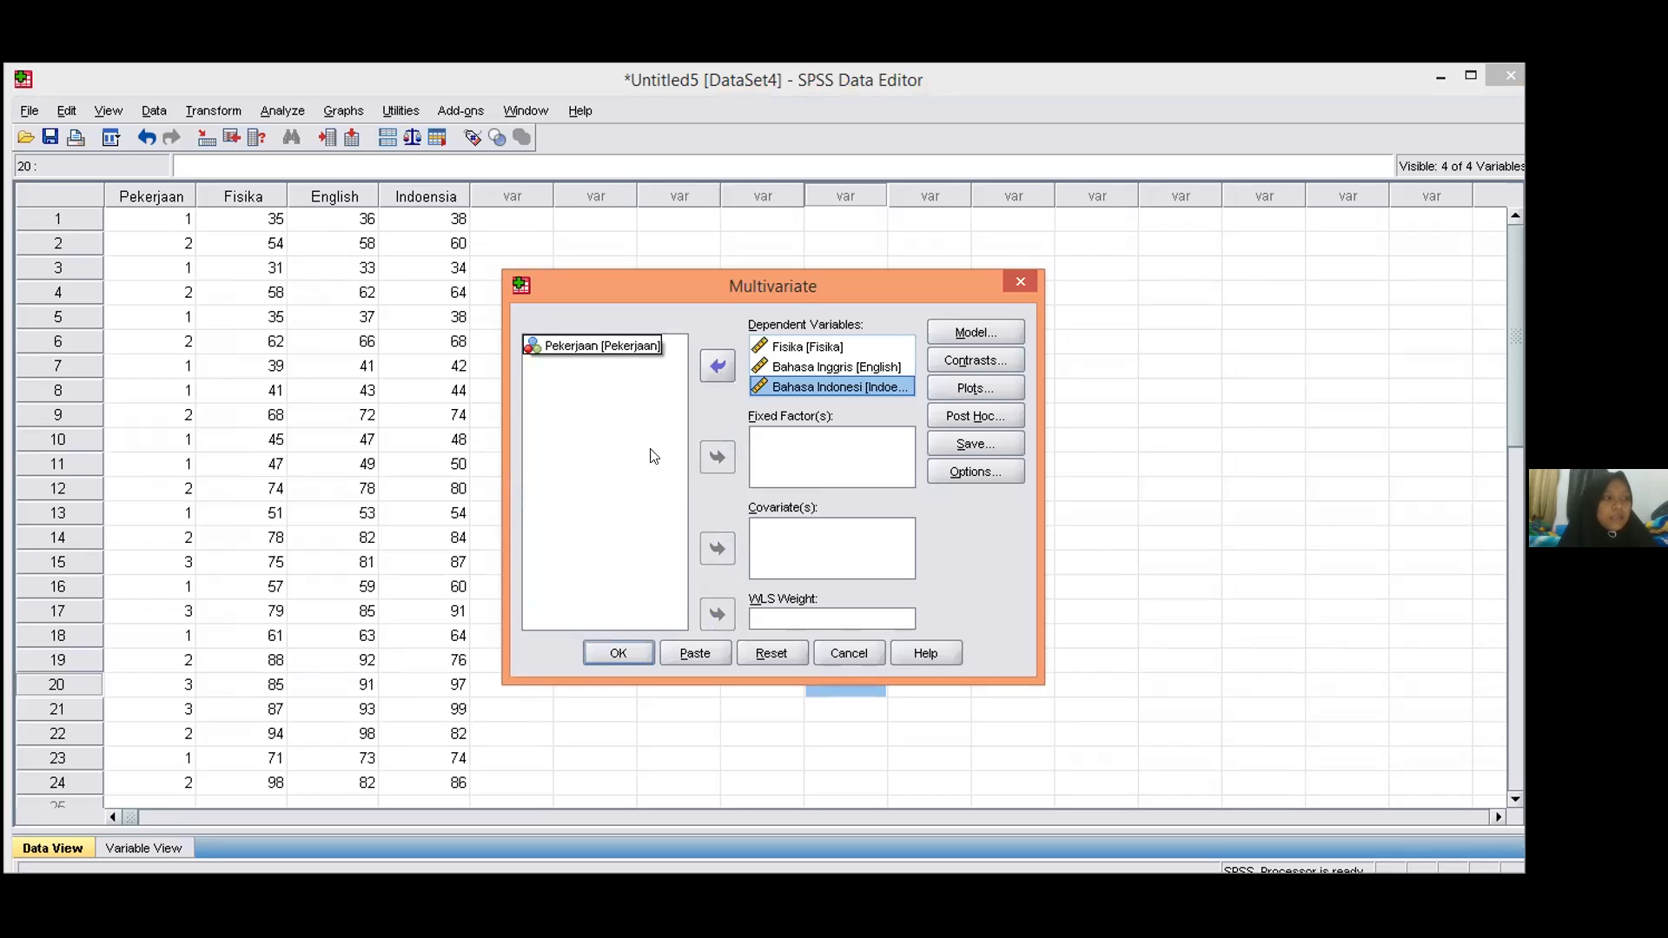
left_click(648, 345)
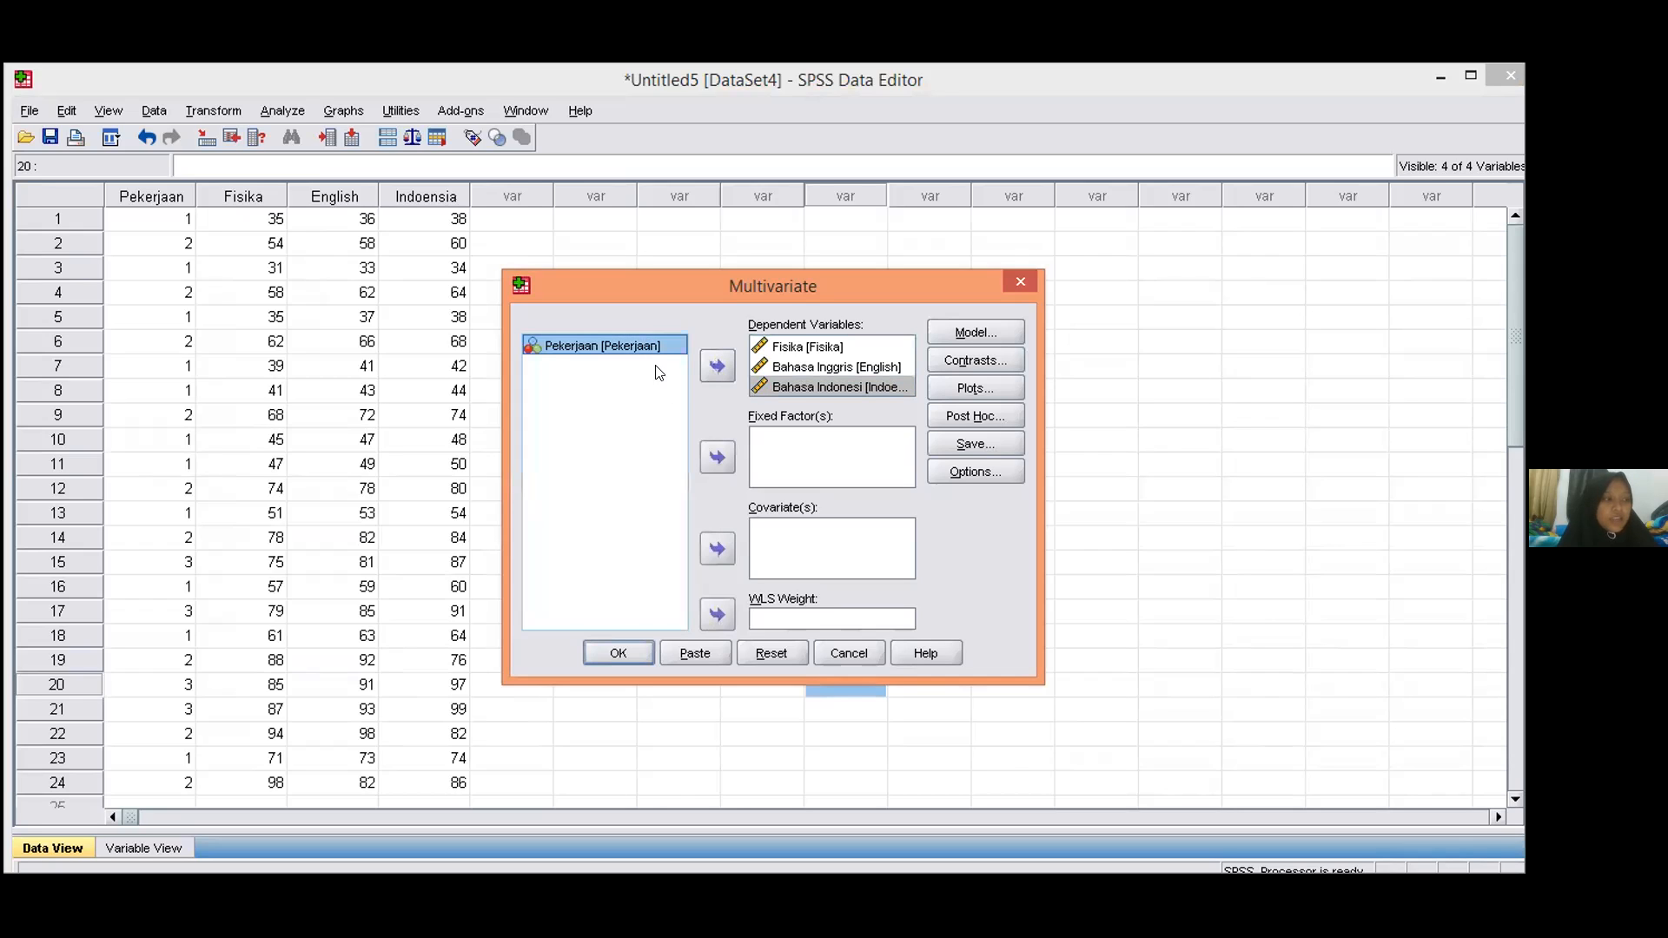
left_click(716, 454)
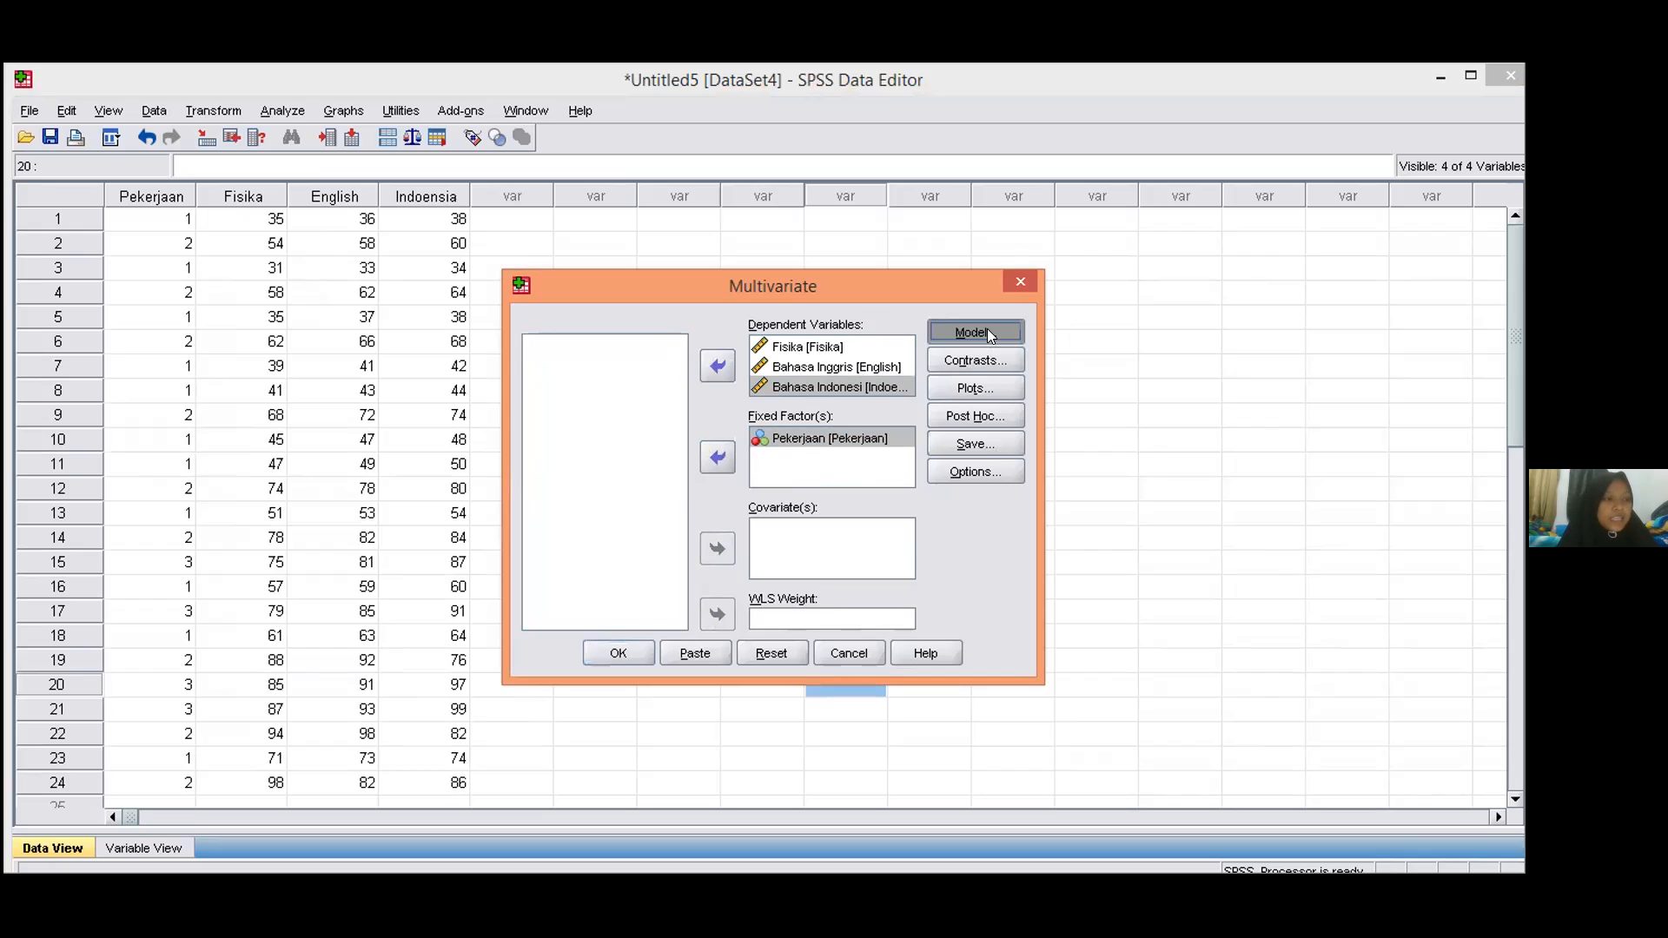
left_click(987, 333)
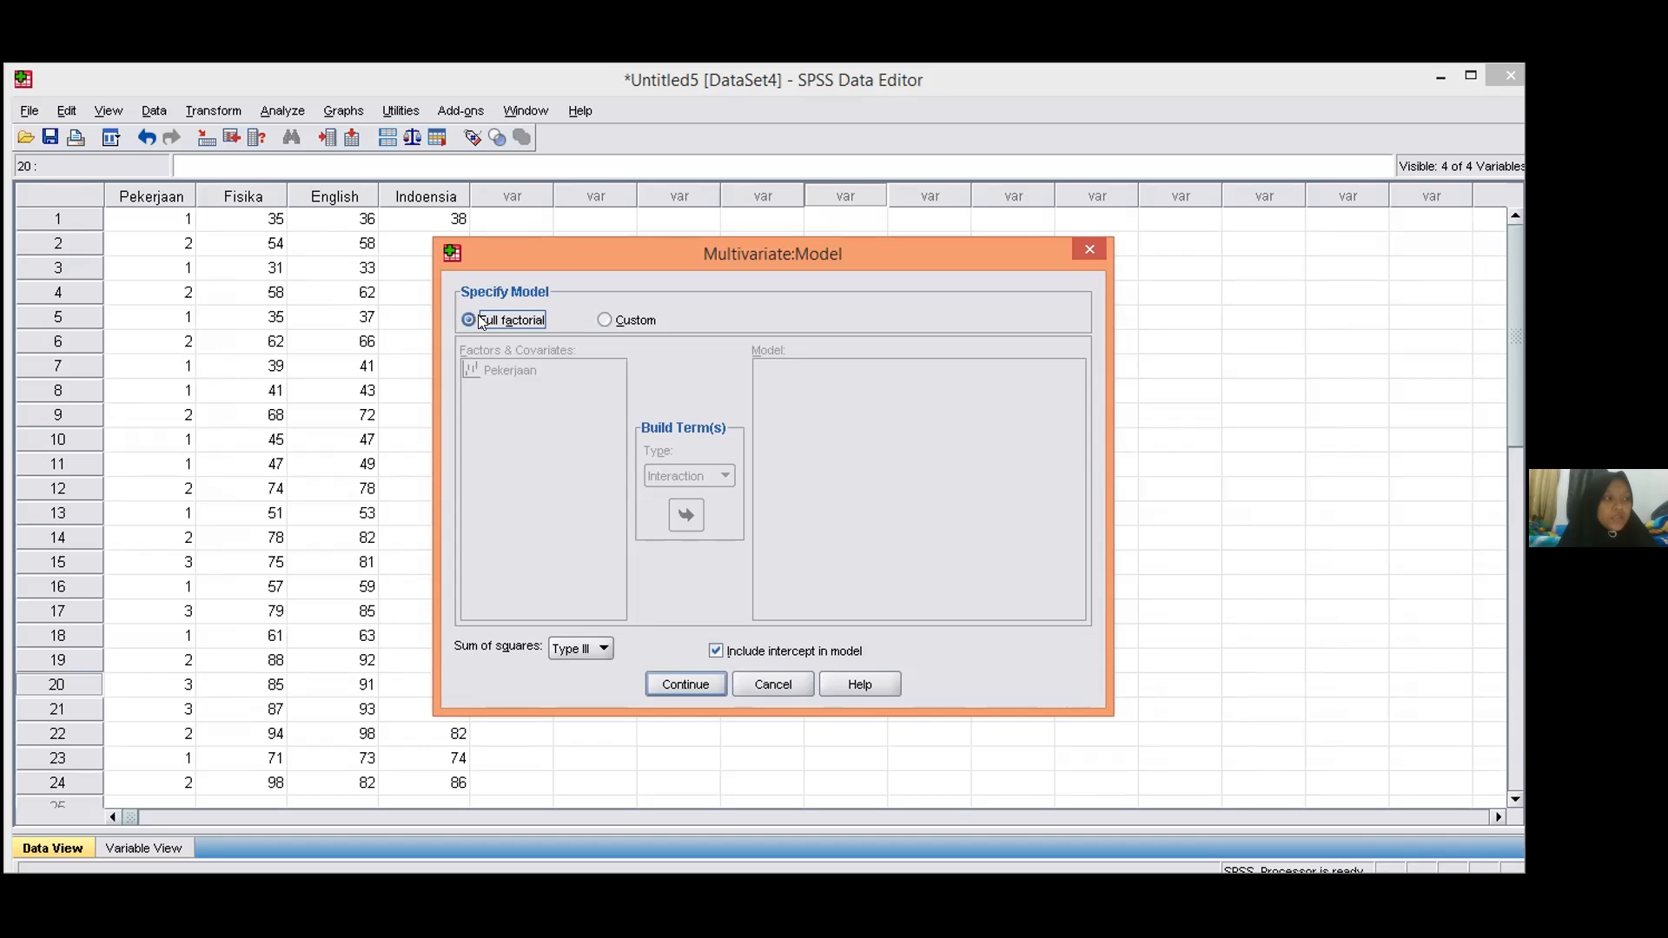
left_click(683, 682)
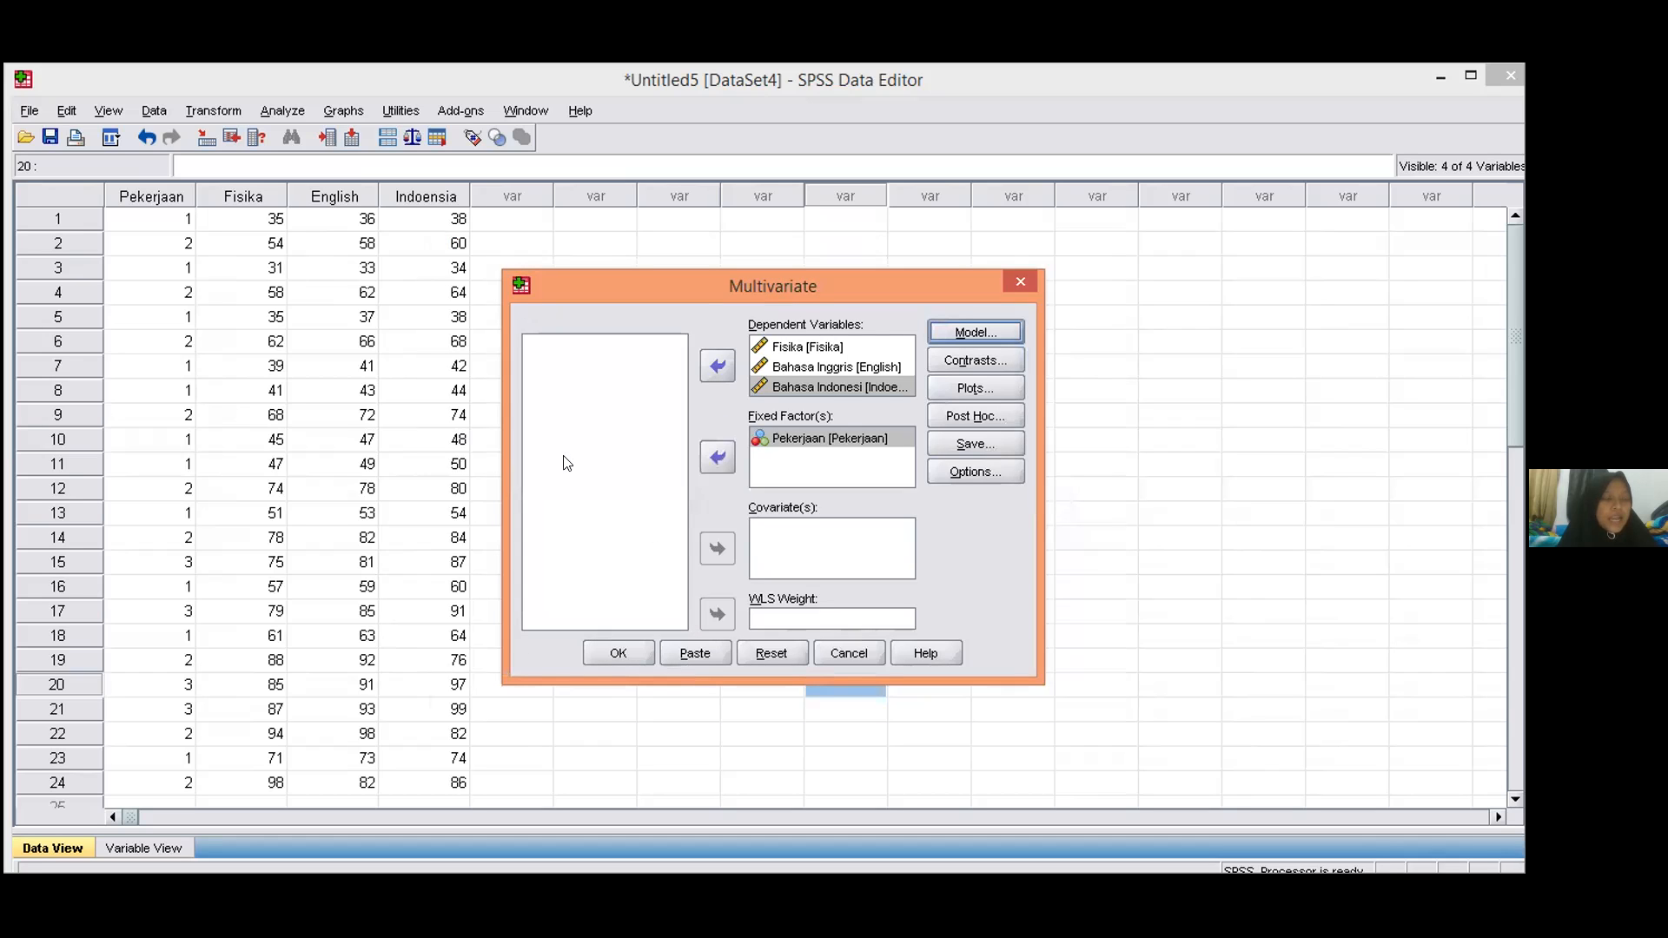
Request post hoc comparisons for Pekerjaan using the Bonferroni and Games-Howell tests
left_click(997, 412)
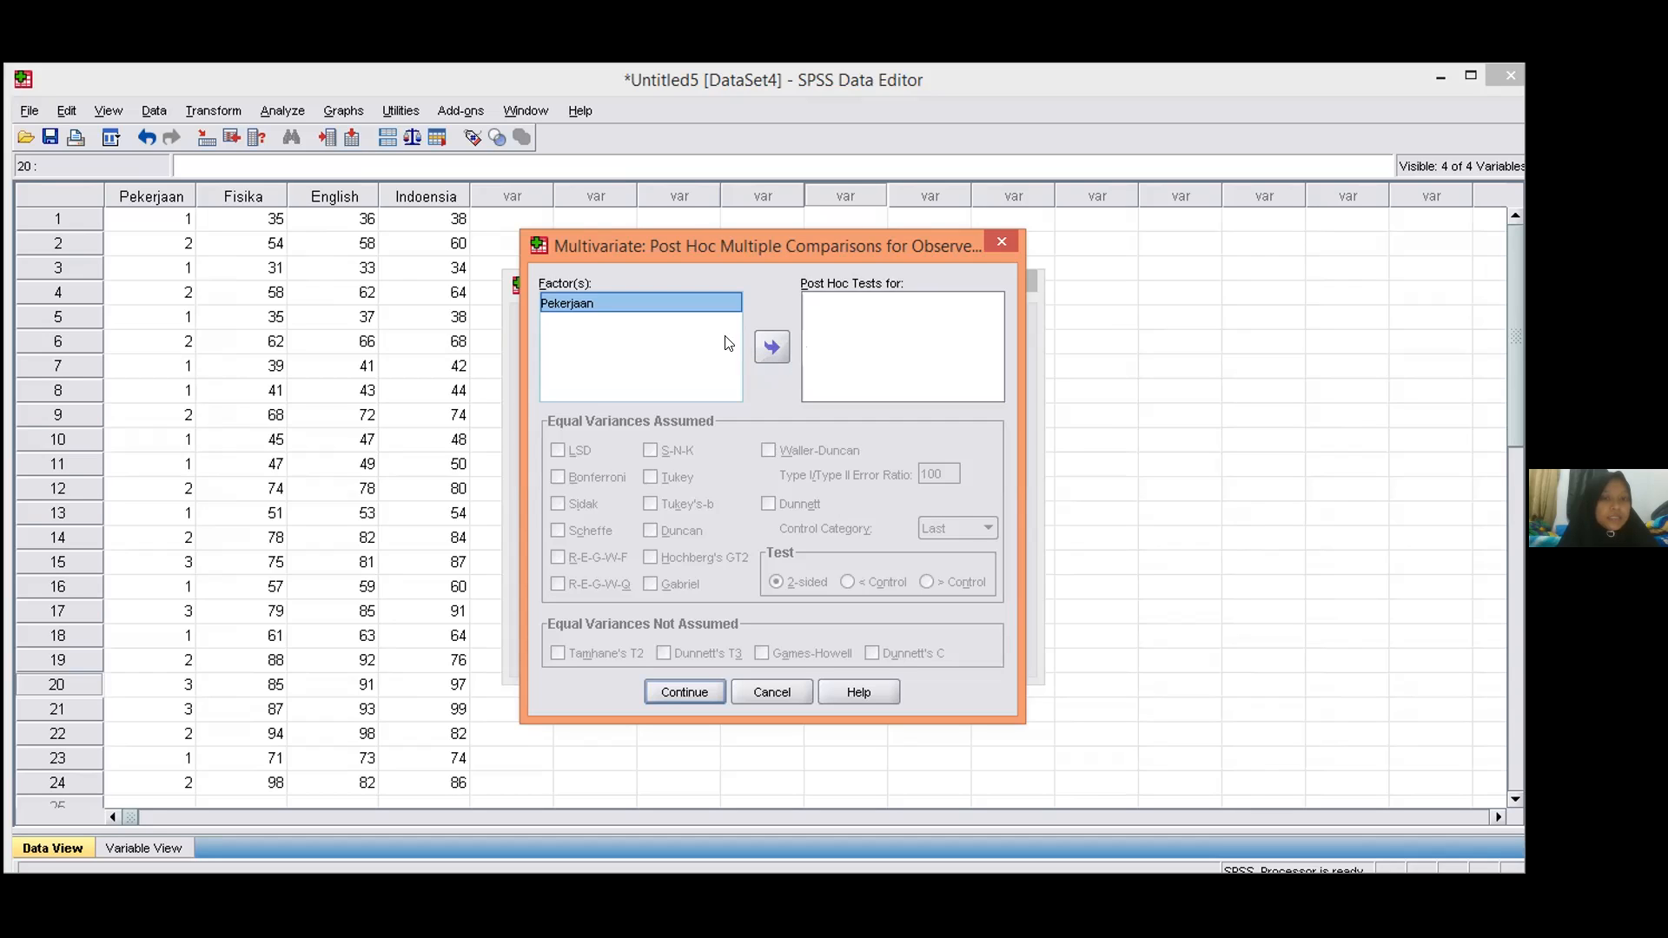
left_click(784, 347)
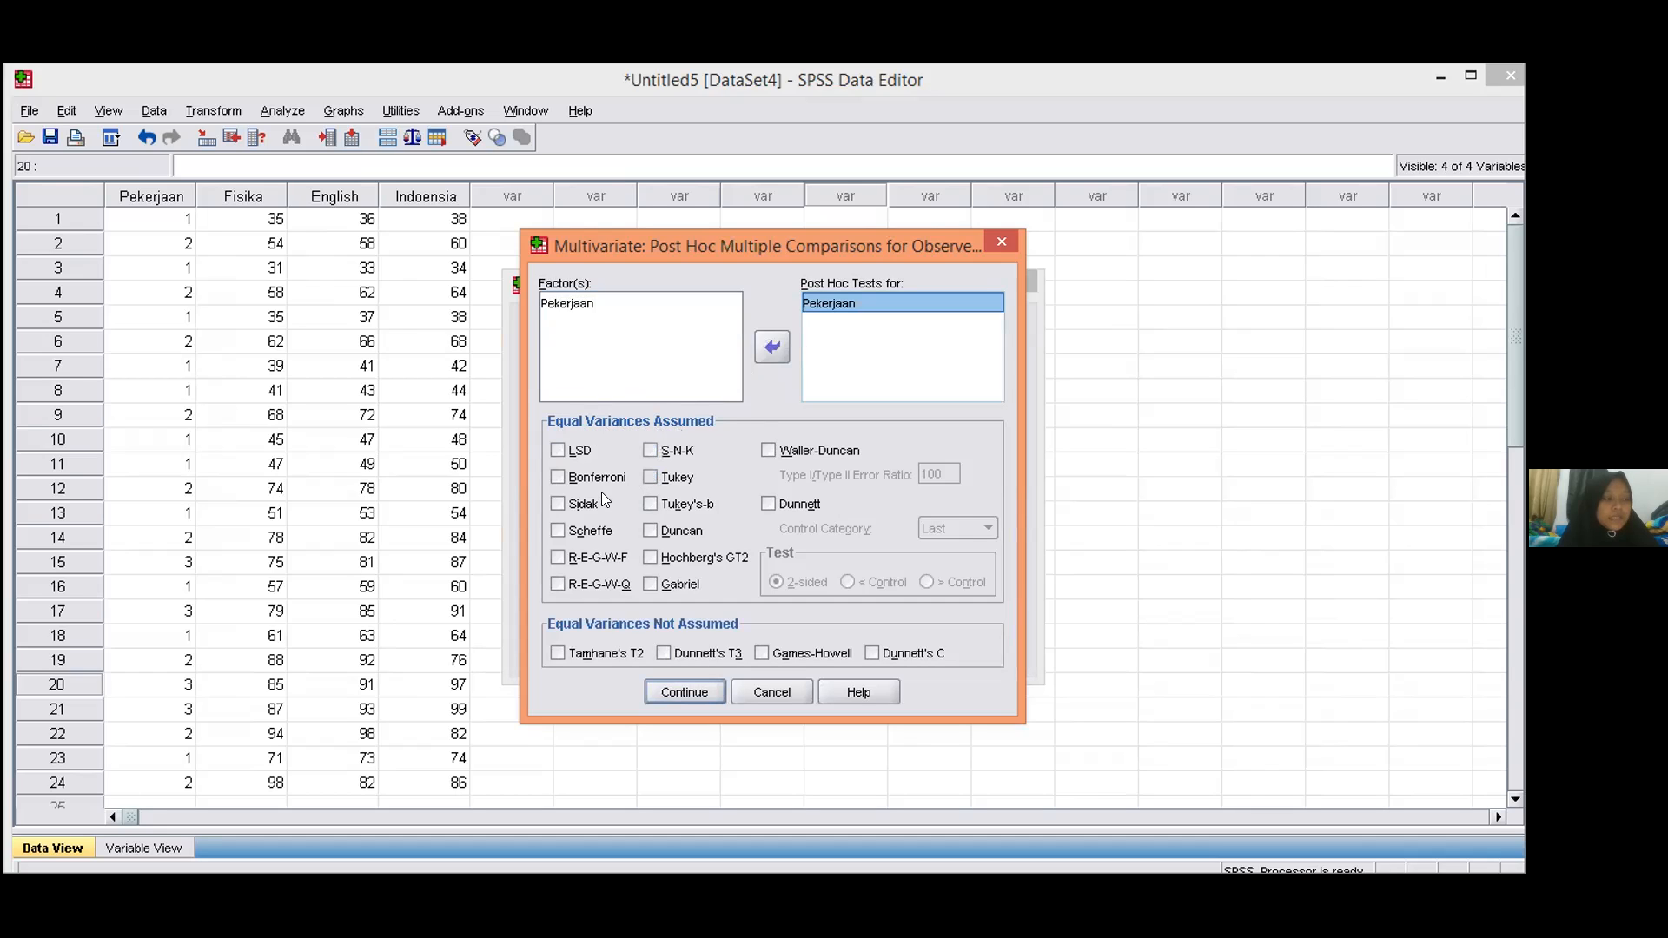
left_click(562, 466)
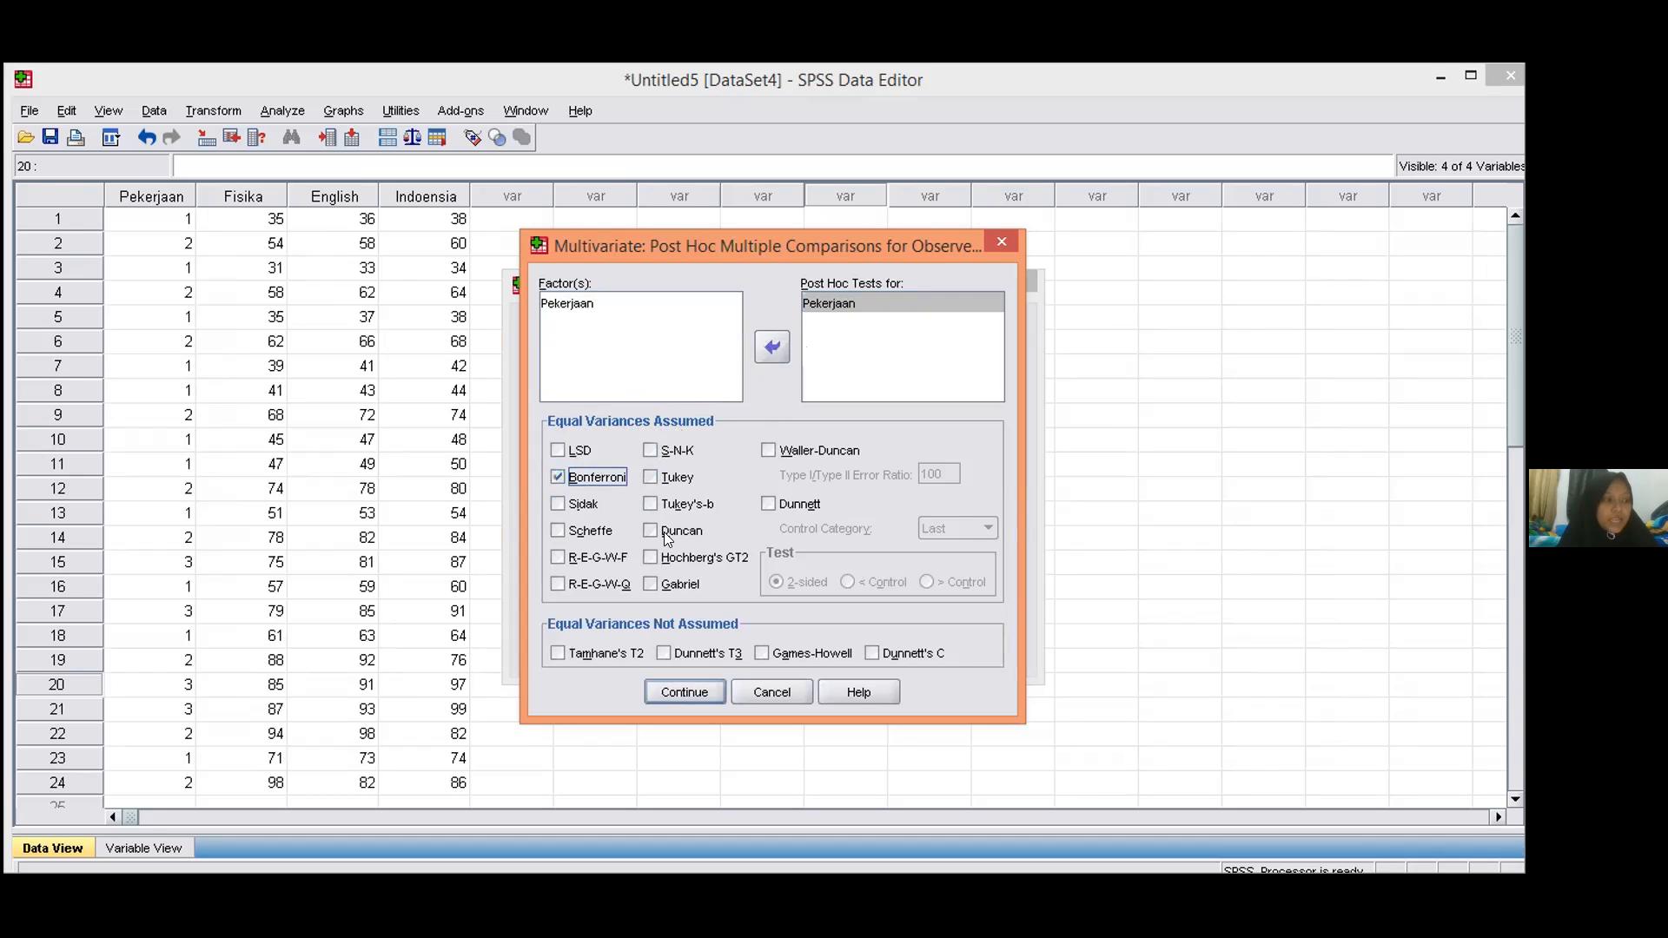
left_click(762, 653)
left_click(776, 647)
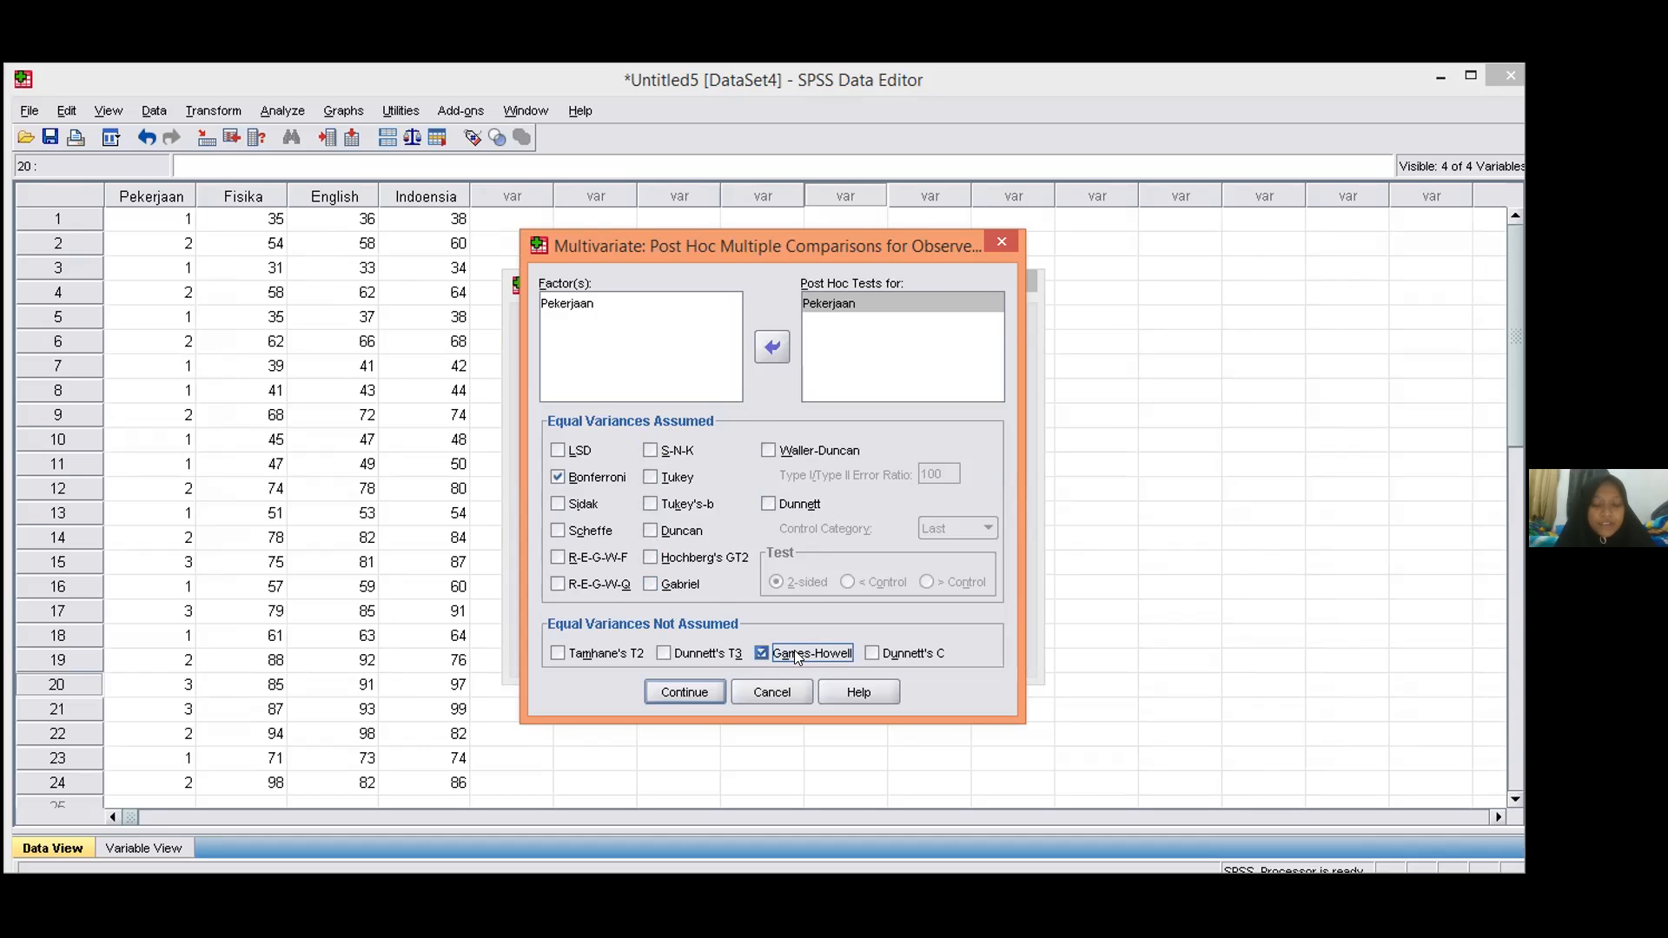
left_click(705, 691)
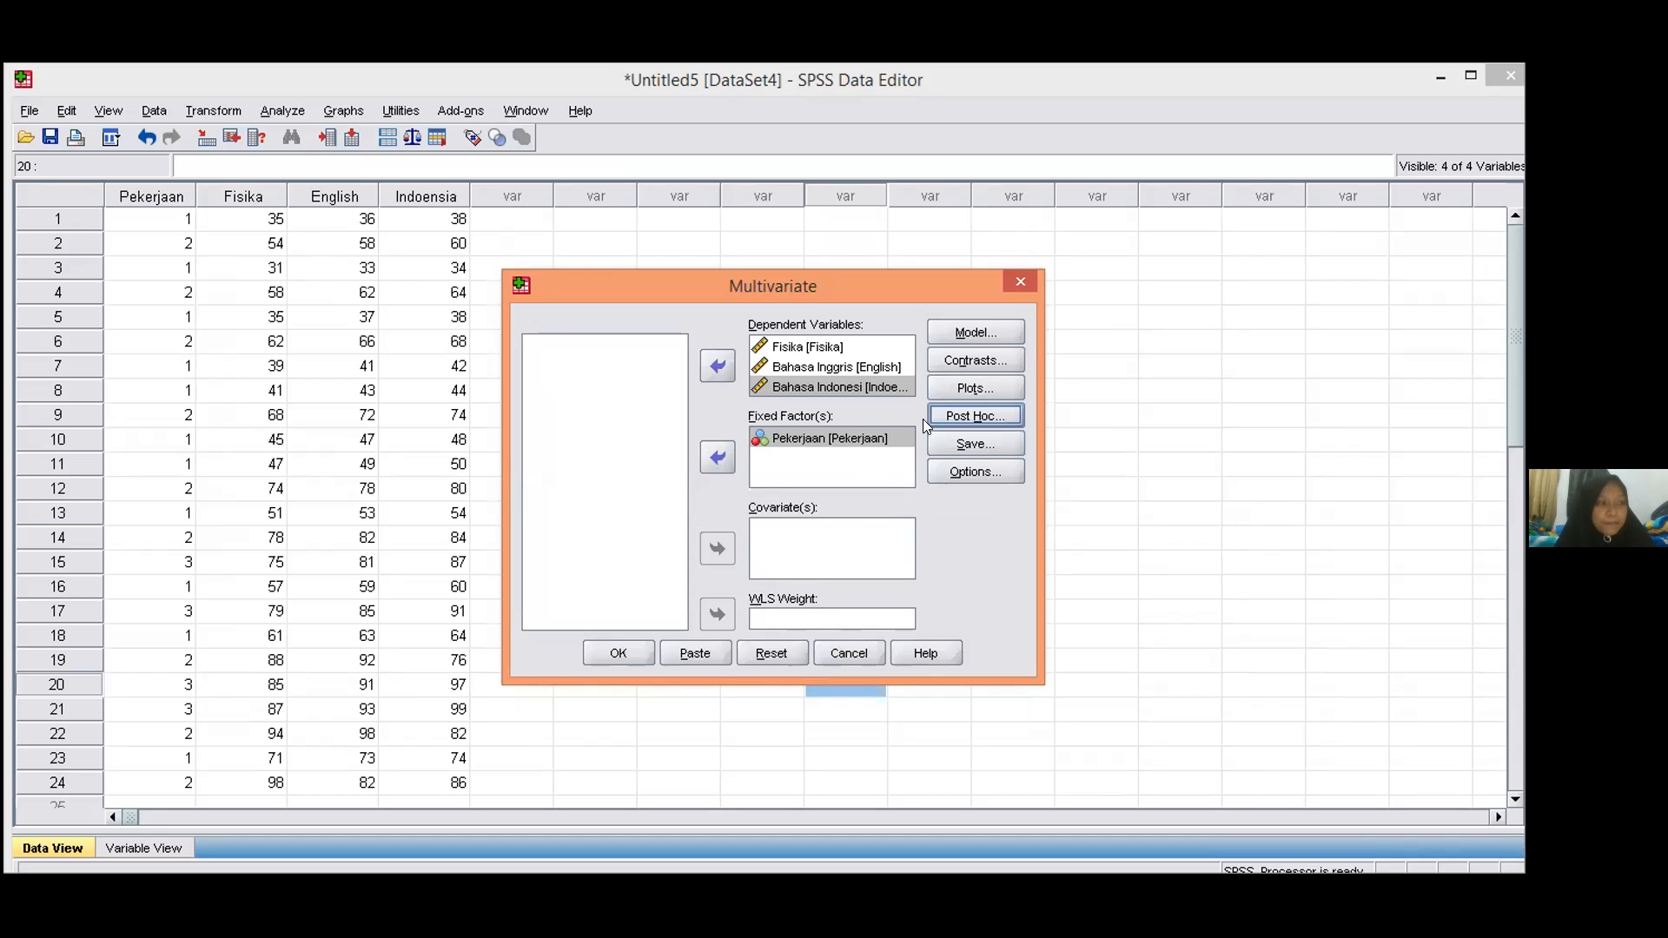
Include Pekerjaan in the estimated marginal means to display
left_click(977, 469)
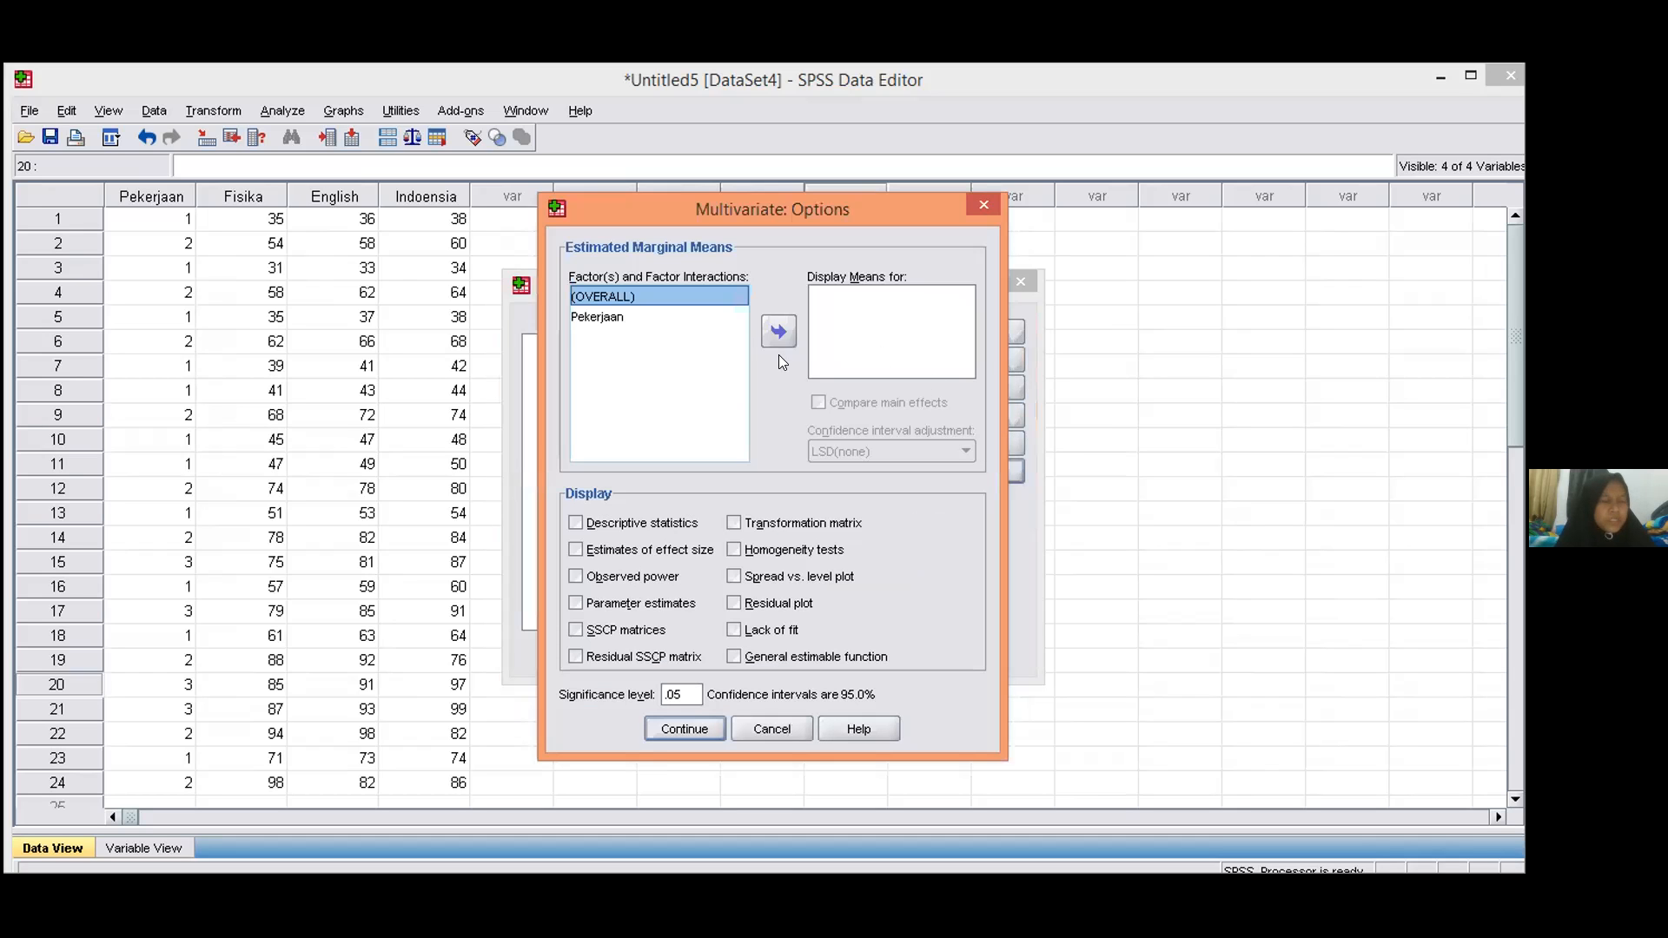
left_click(711, 315)
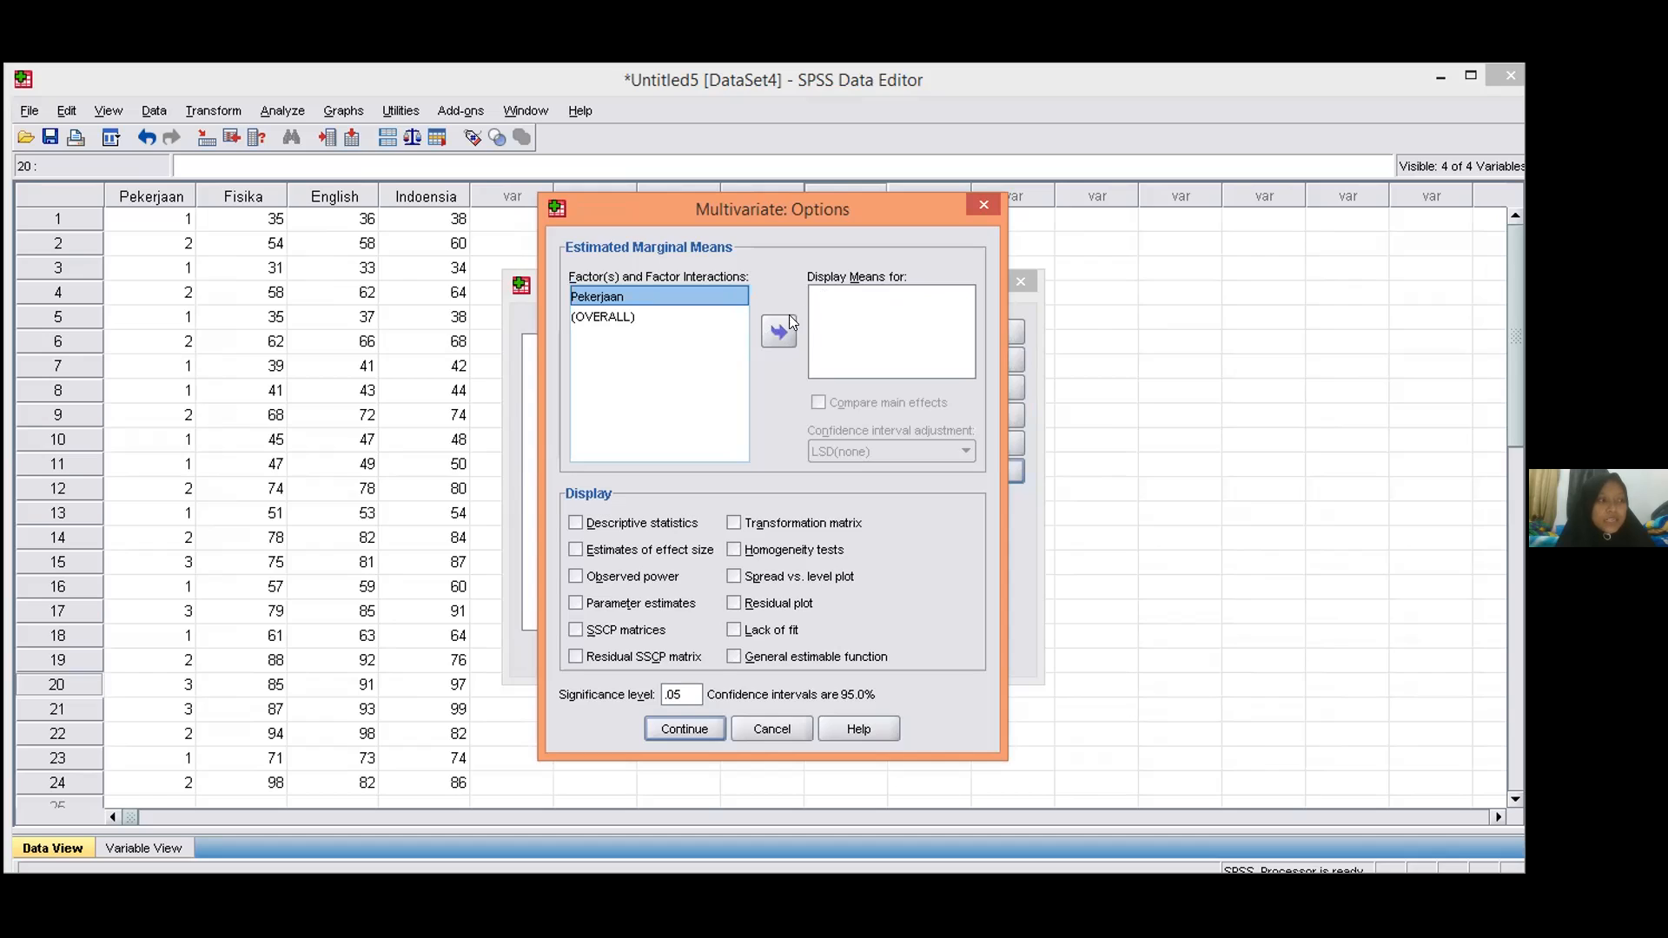
left_click(776, 334)
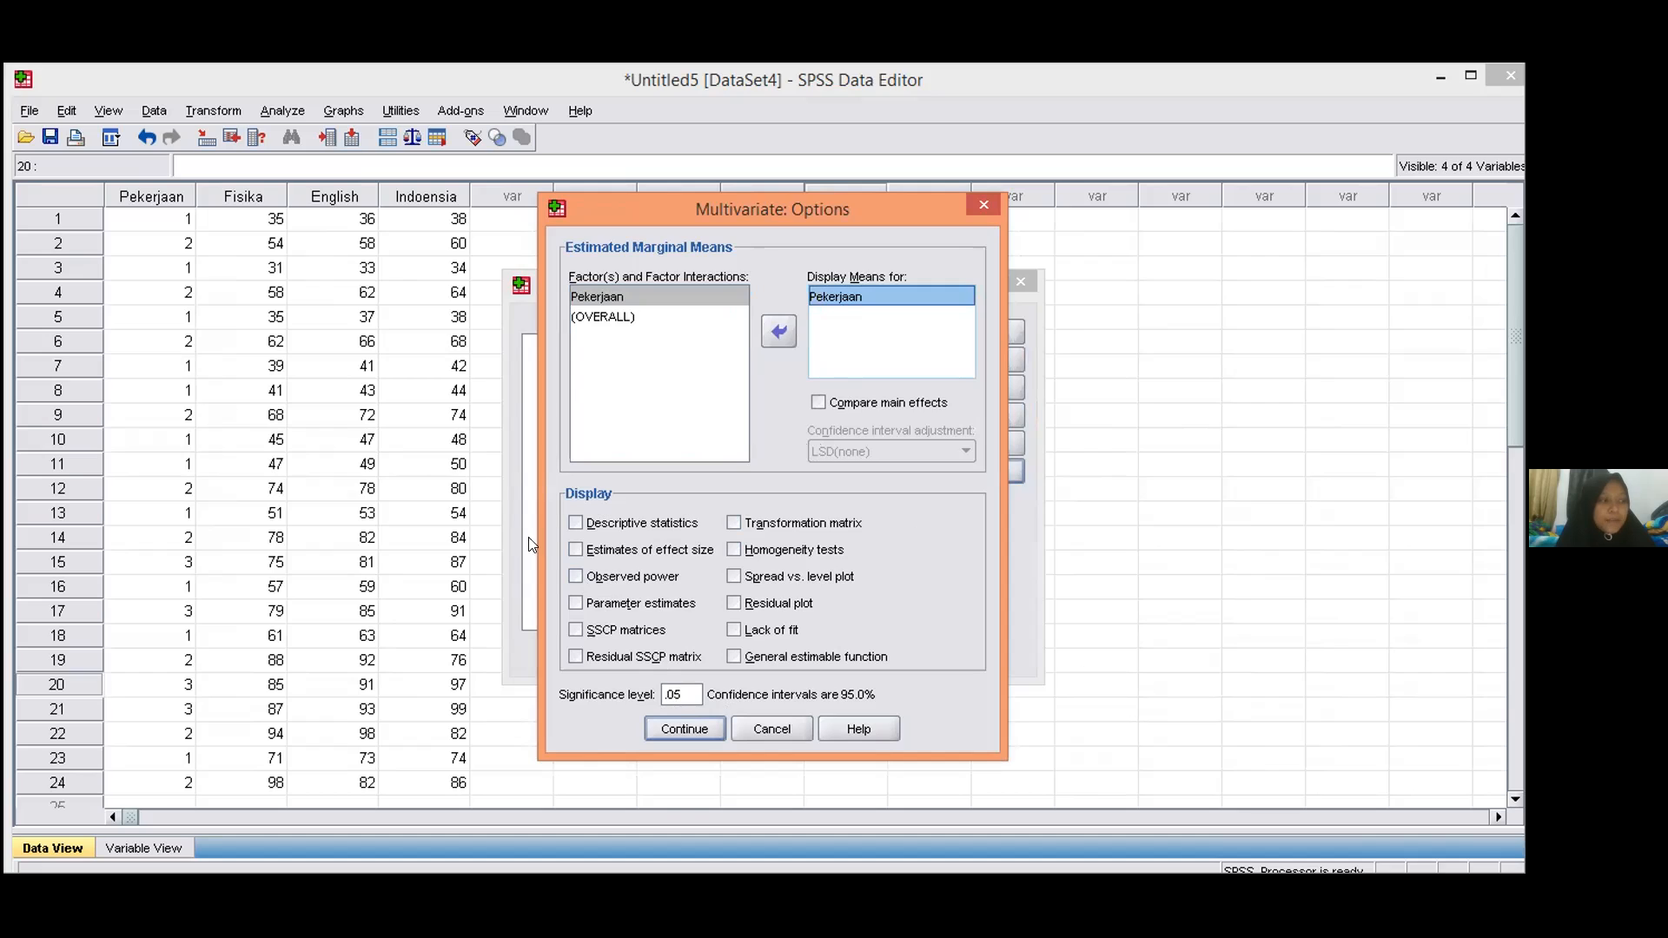
Enable descriptive statistics, observed power and homogeneity tests for the output, and run the multivariate analysis
left_click(577, 523)
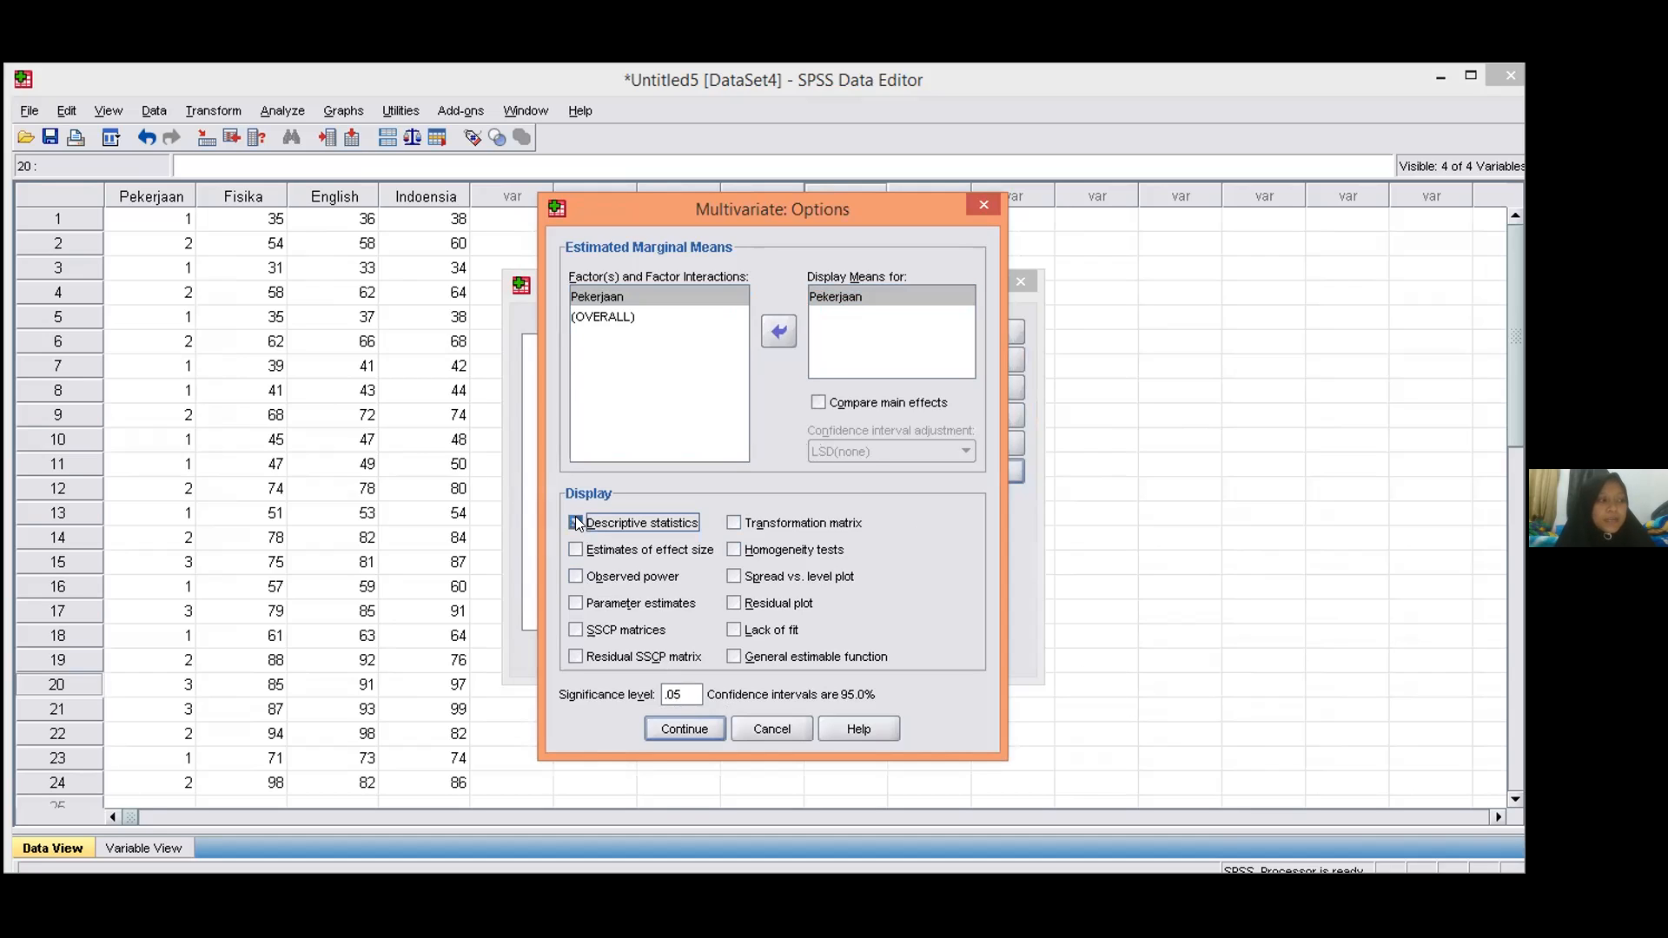
left_click(577, 578)
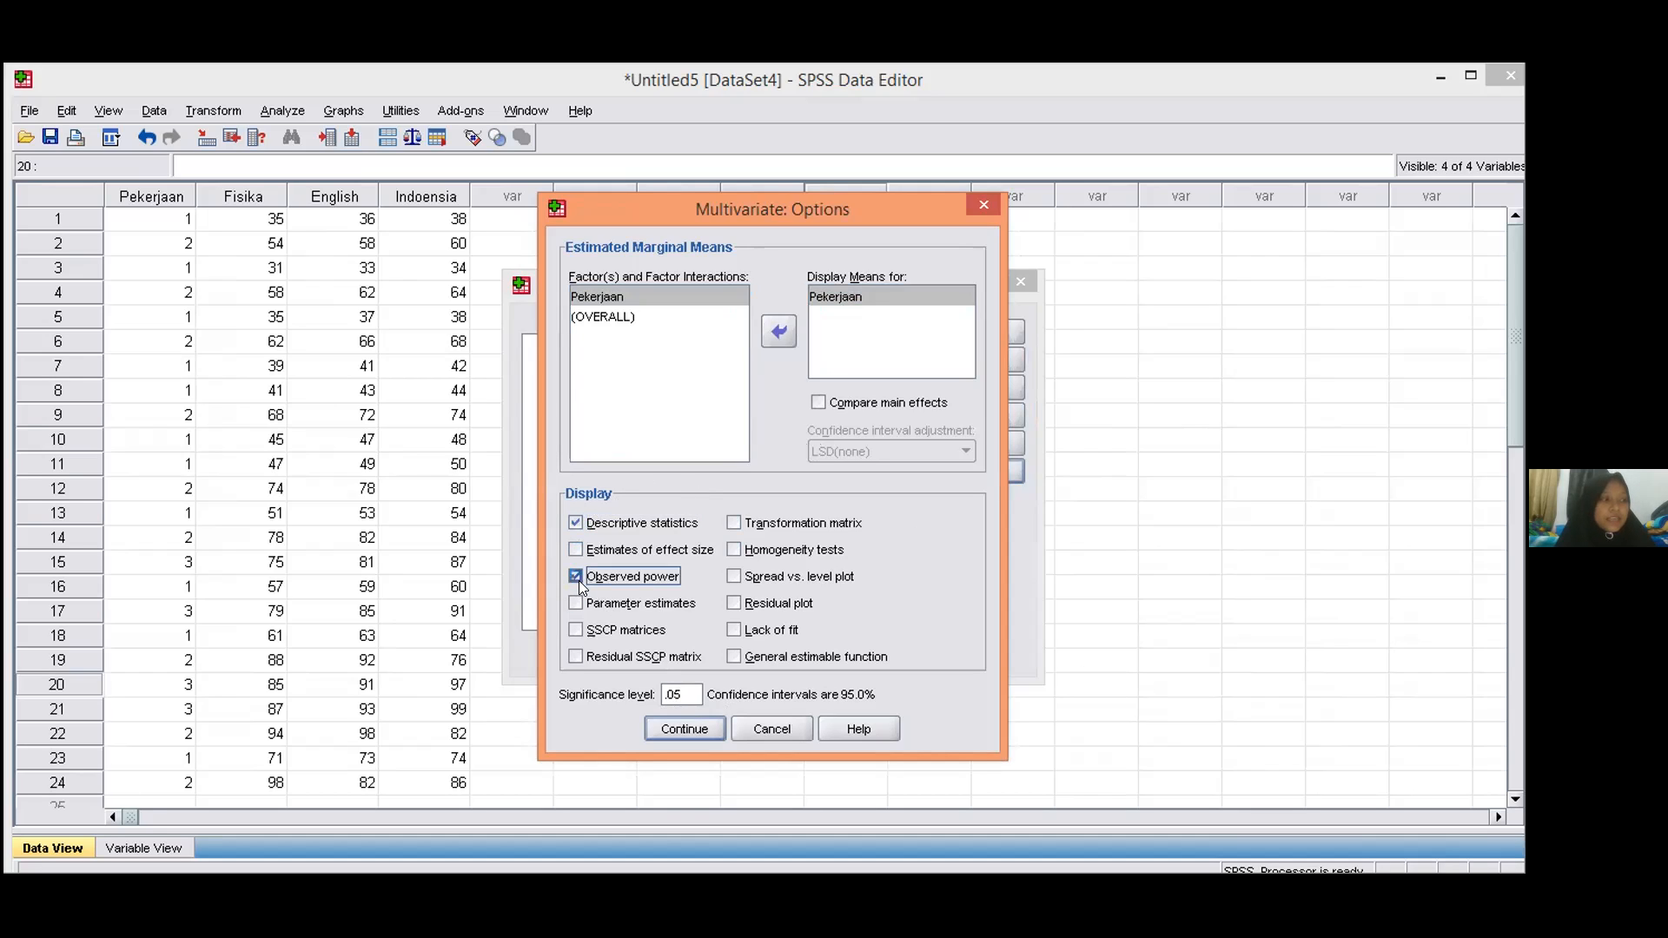
left_click(808, 551)
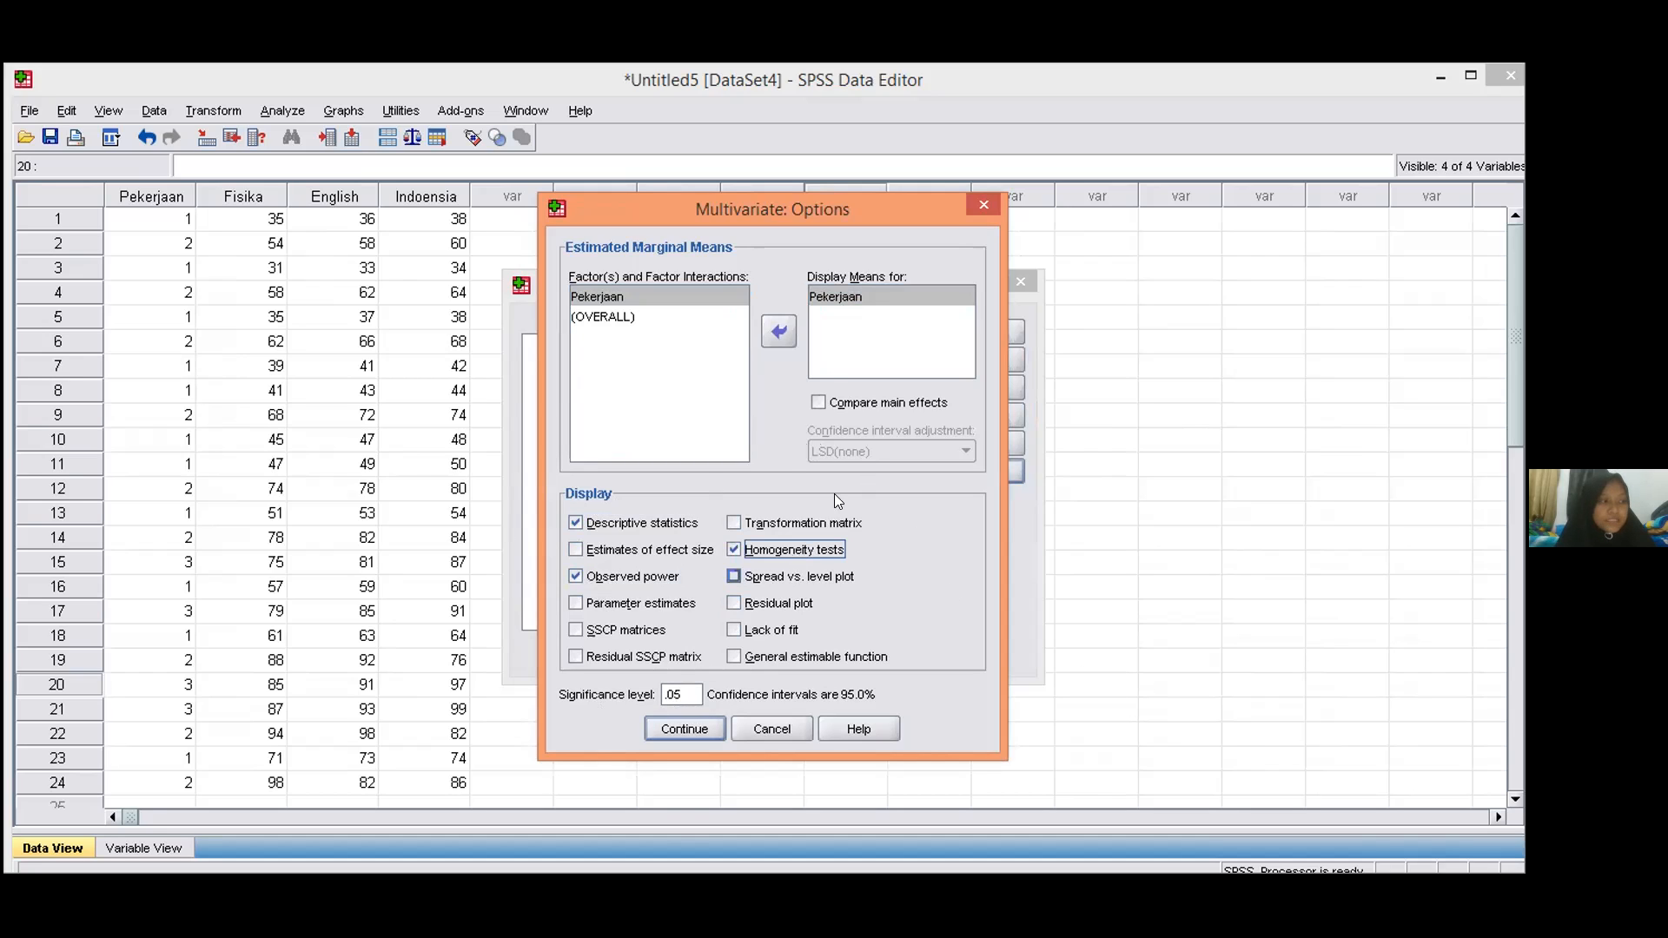
left_click(674, 721)
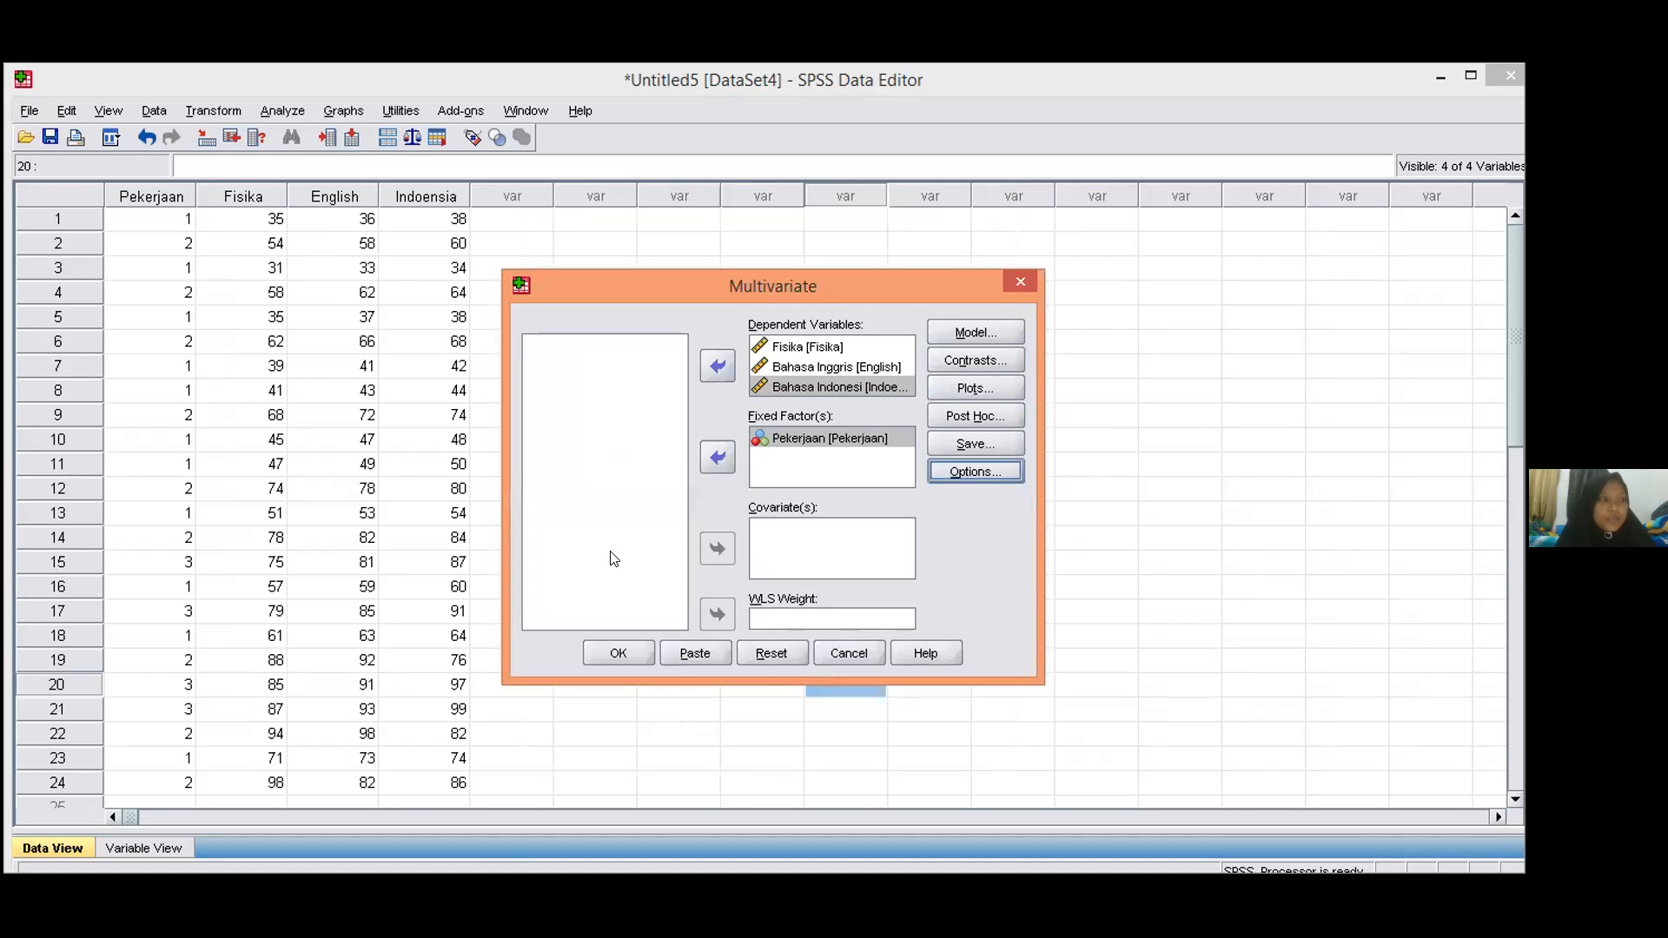
left_click(621, 651)
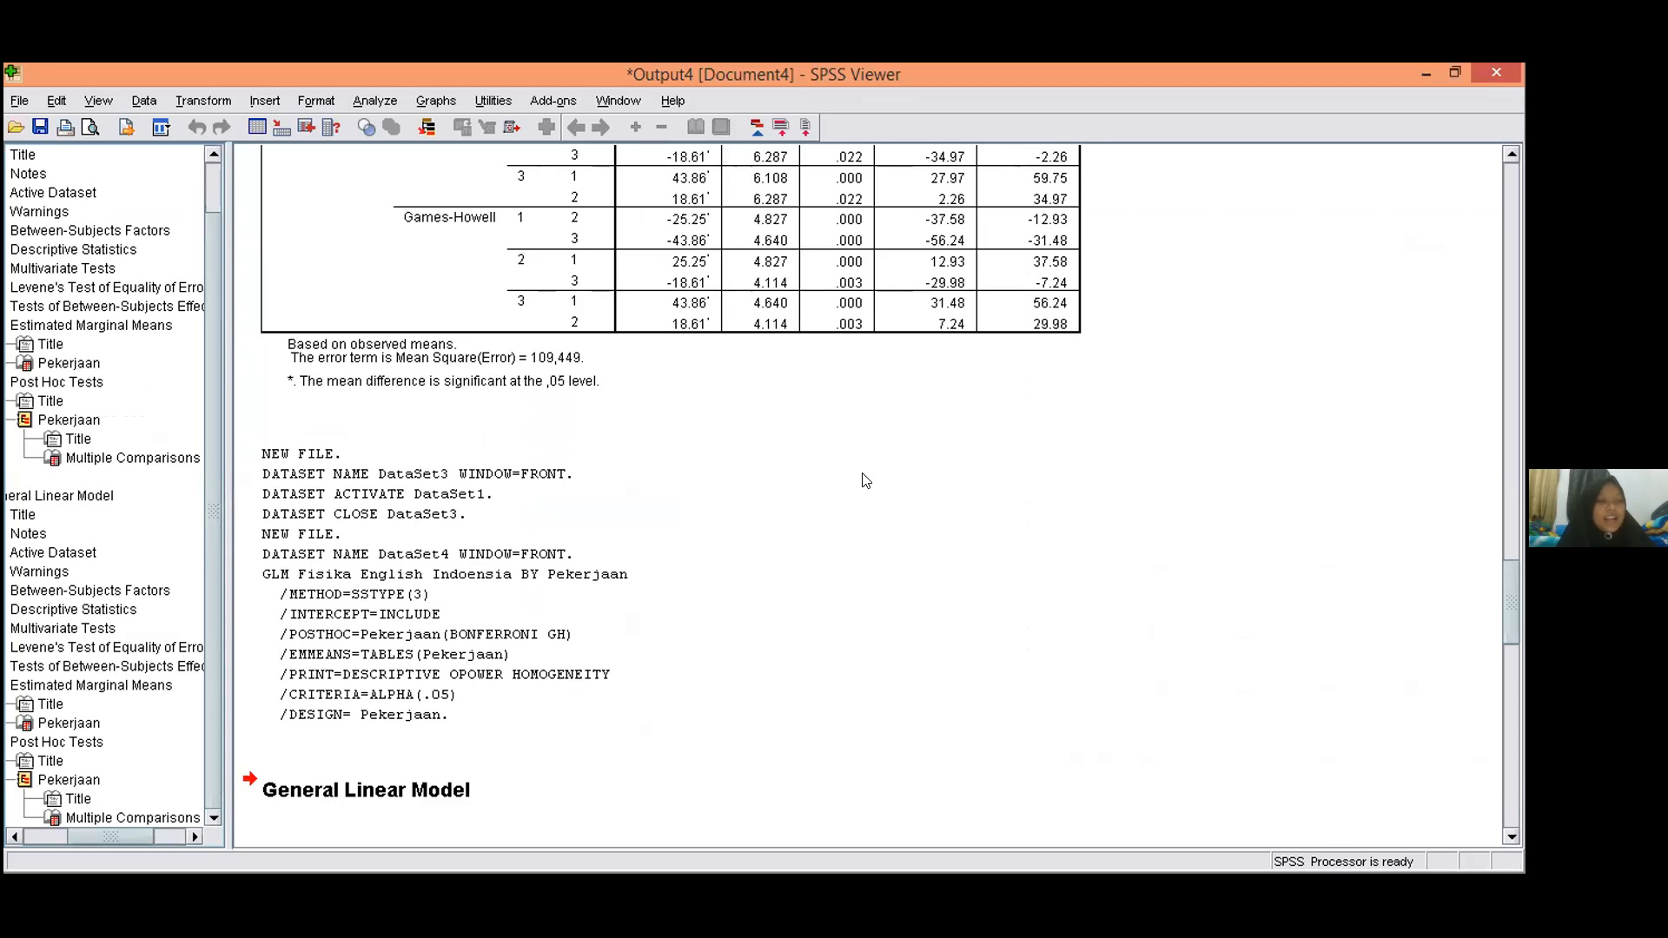
Examine the General Linear Model output, from the warnings and descriptive statistics through the multivariate, Levene's and between-subjects tests to the post hoc comparisons
scroll(864, 496, "up", 5)
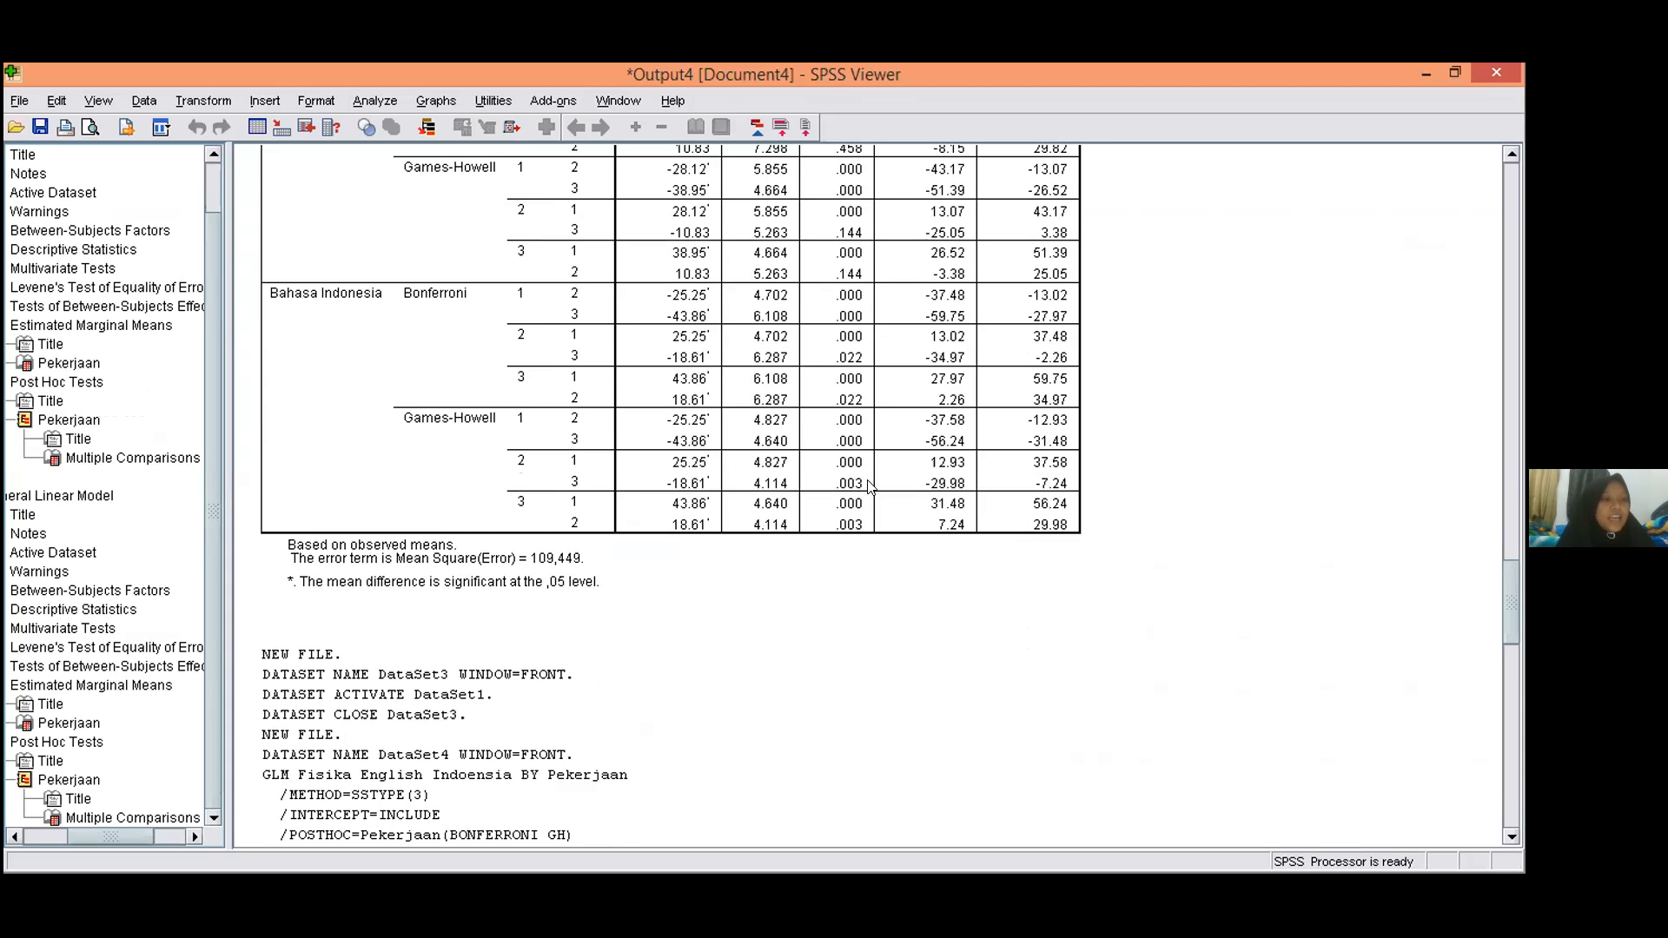
scroll(873, 483, "up", 12)
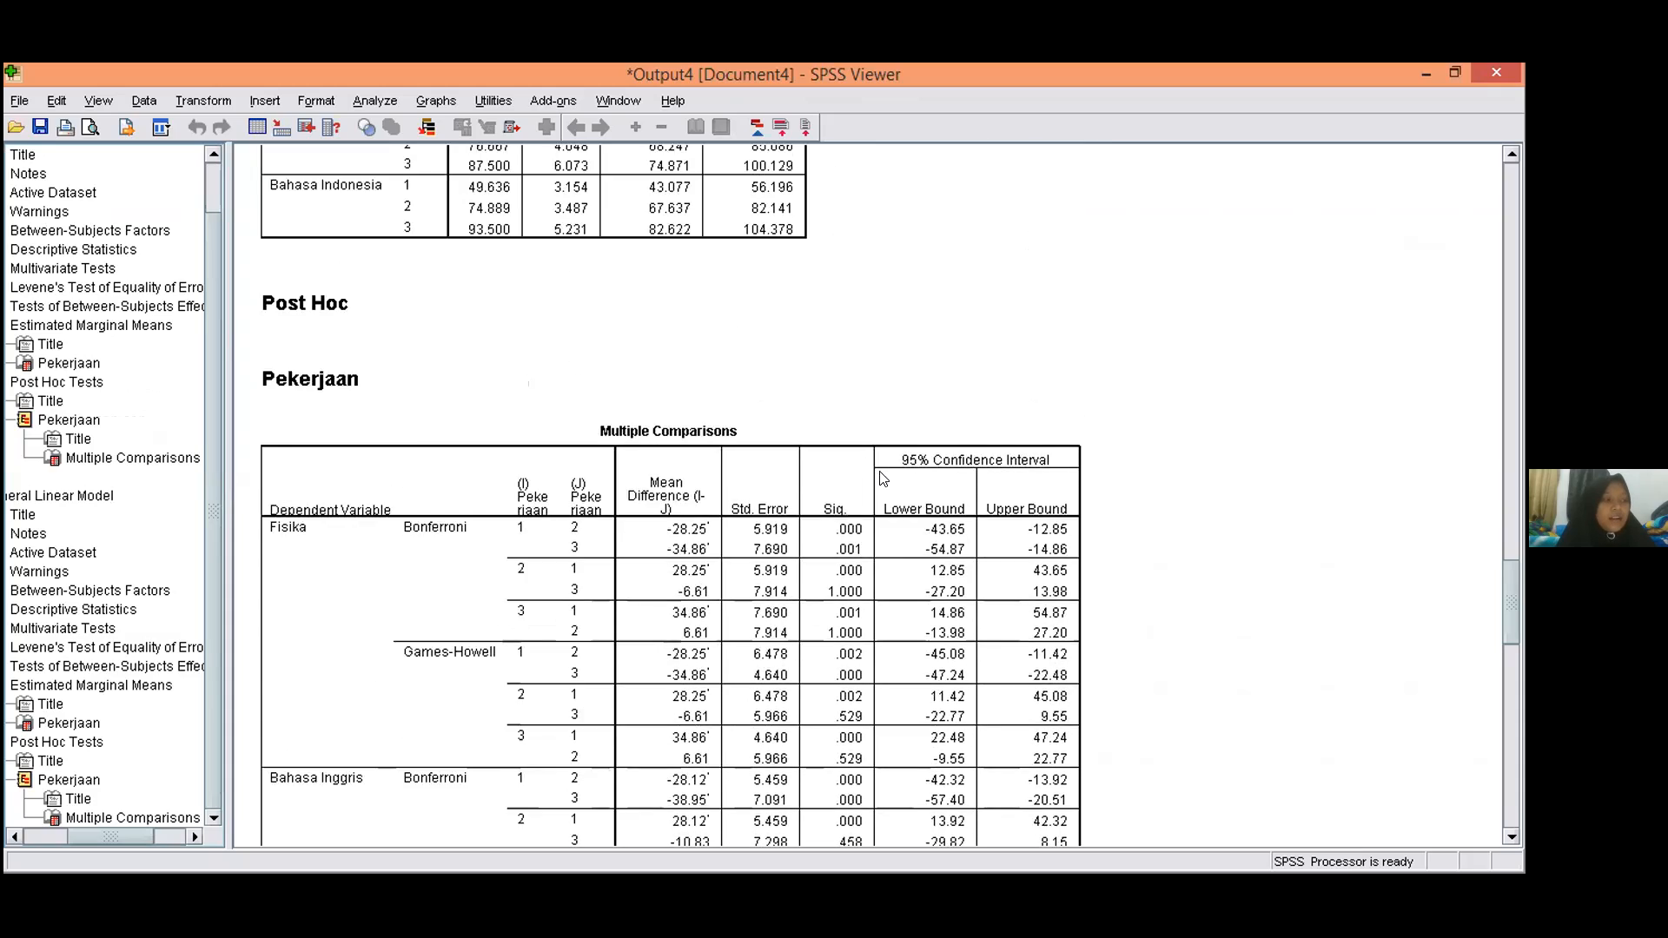
scroll(883, 479, "up", 10)
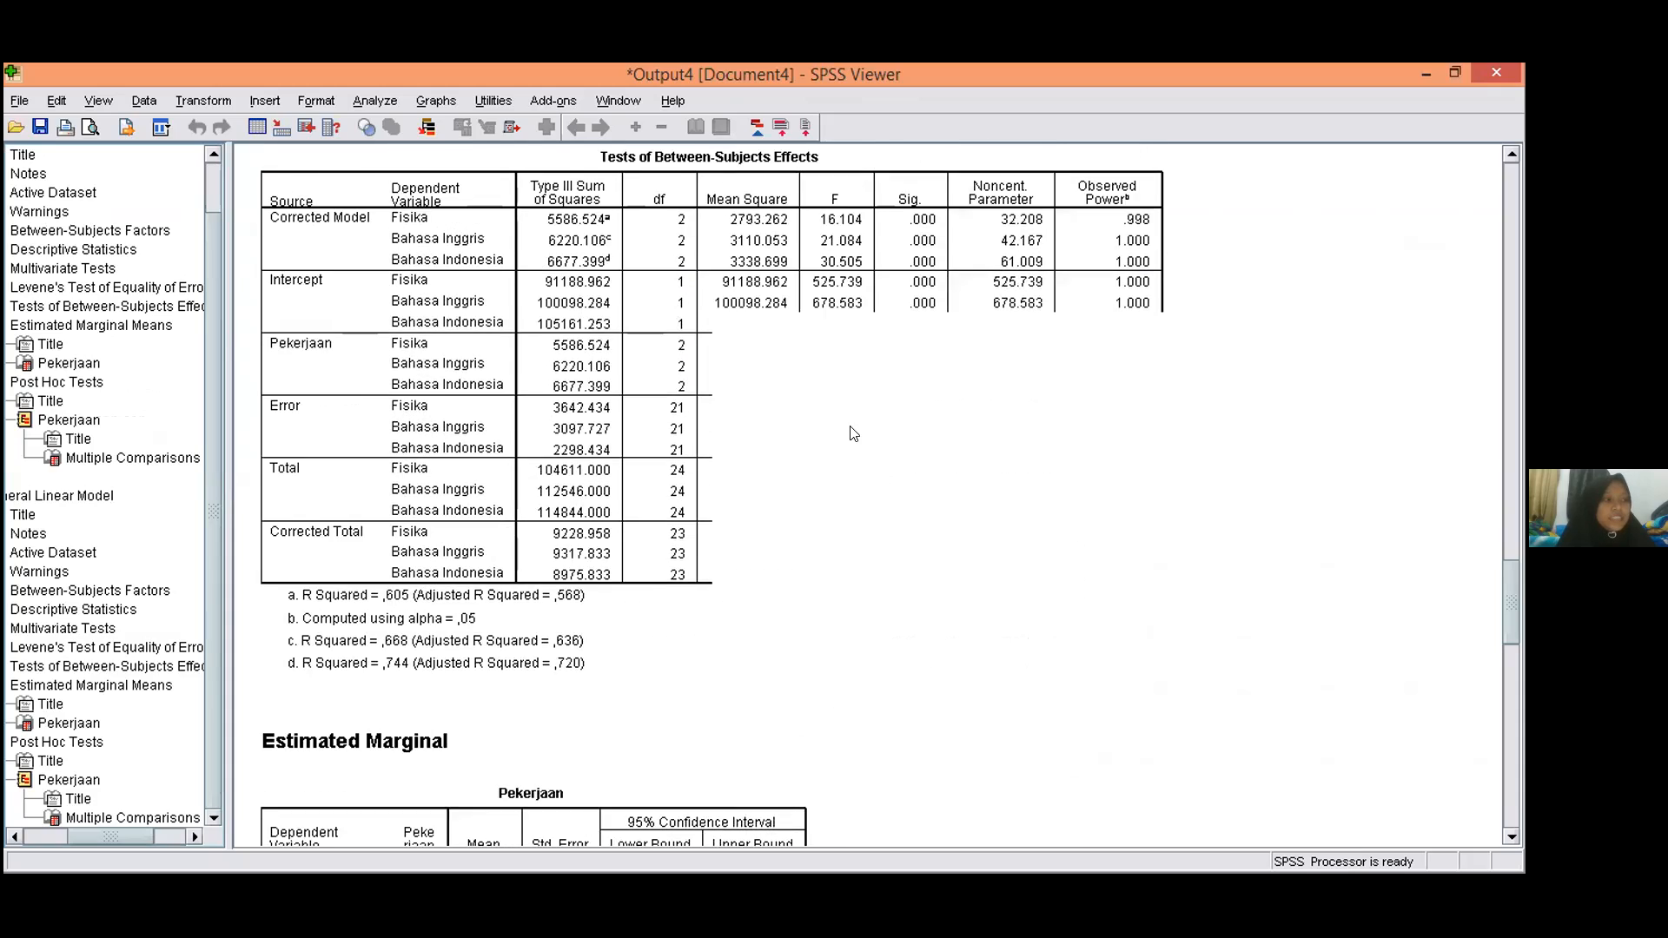
scroll(988, 469, "up", 20)
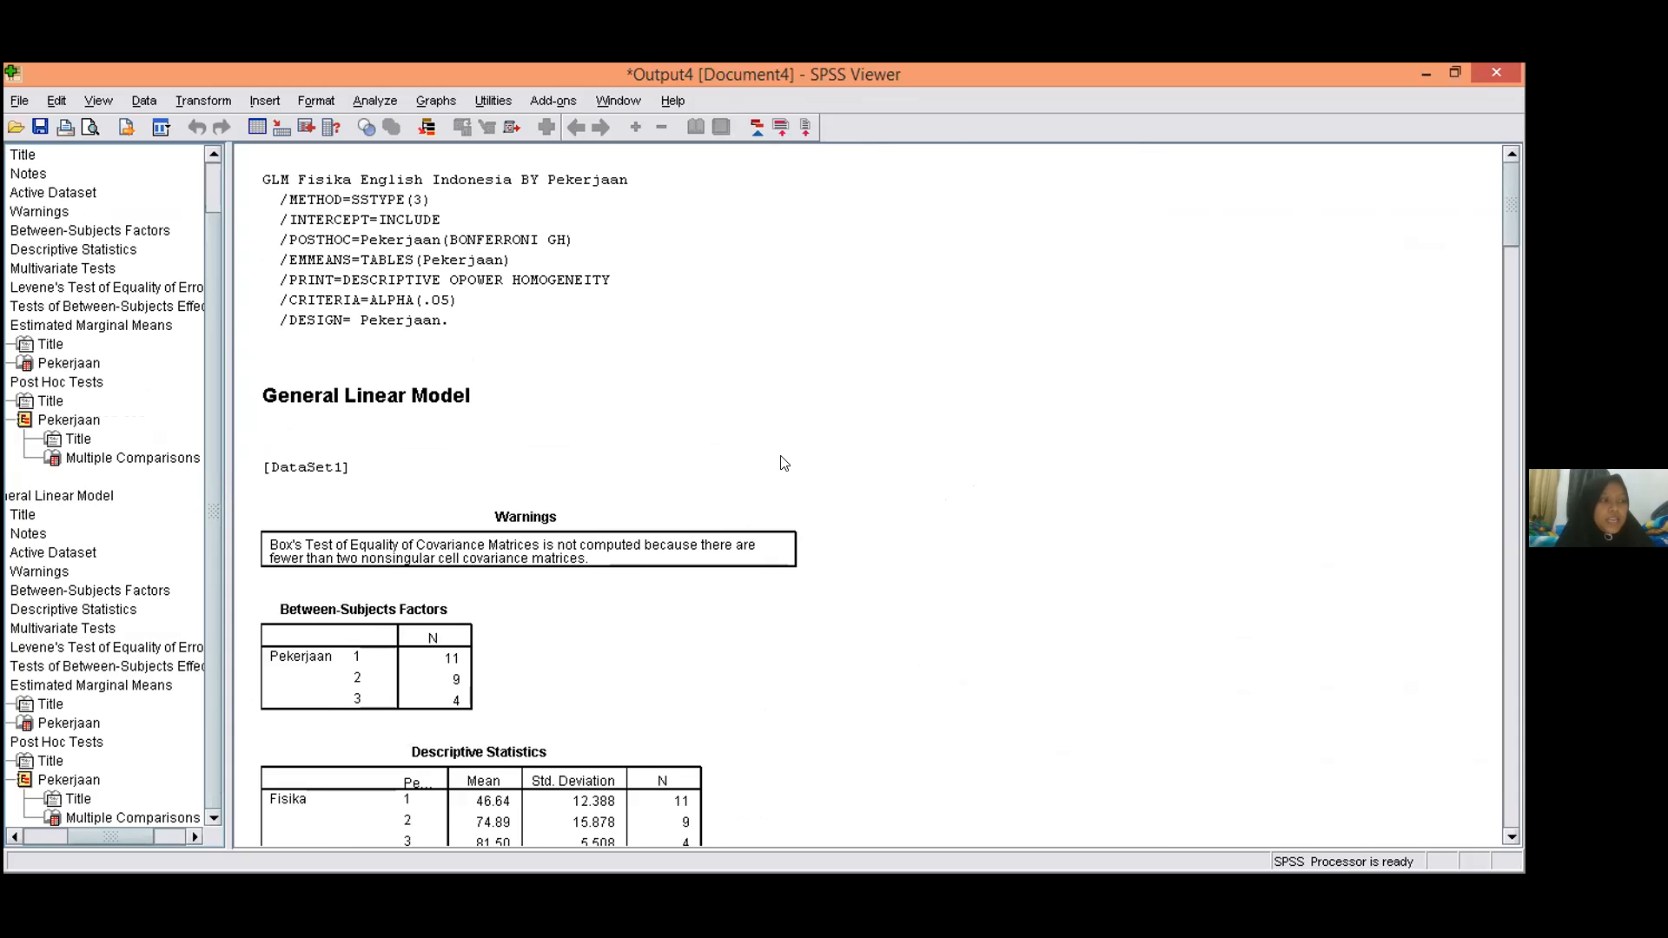
scroll(782, 465, "down", 10)
scroll(785, 462, "down", 10)
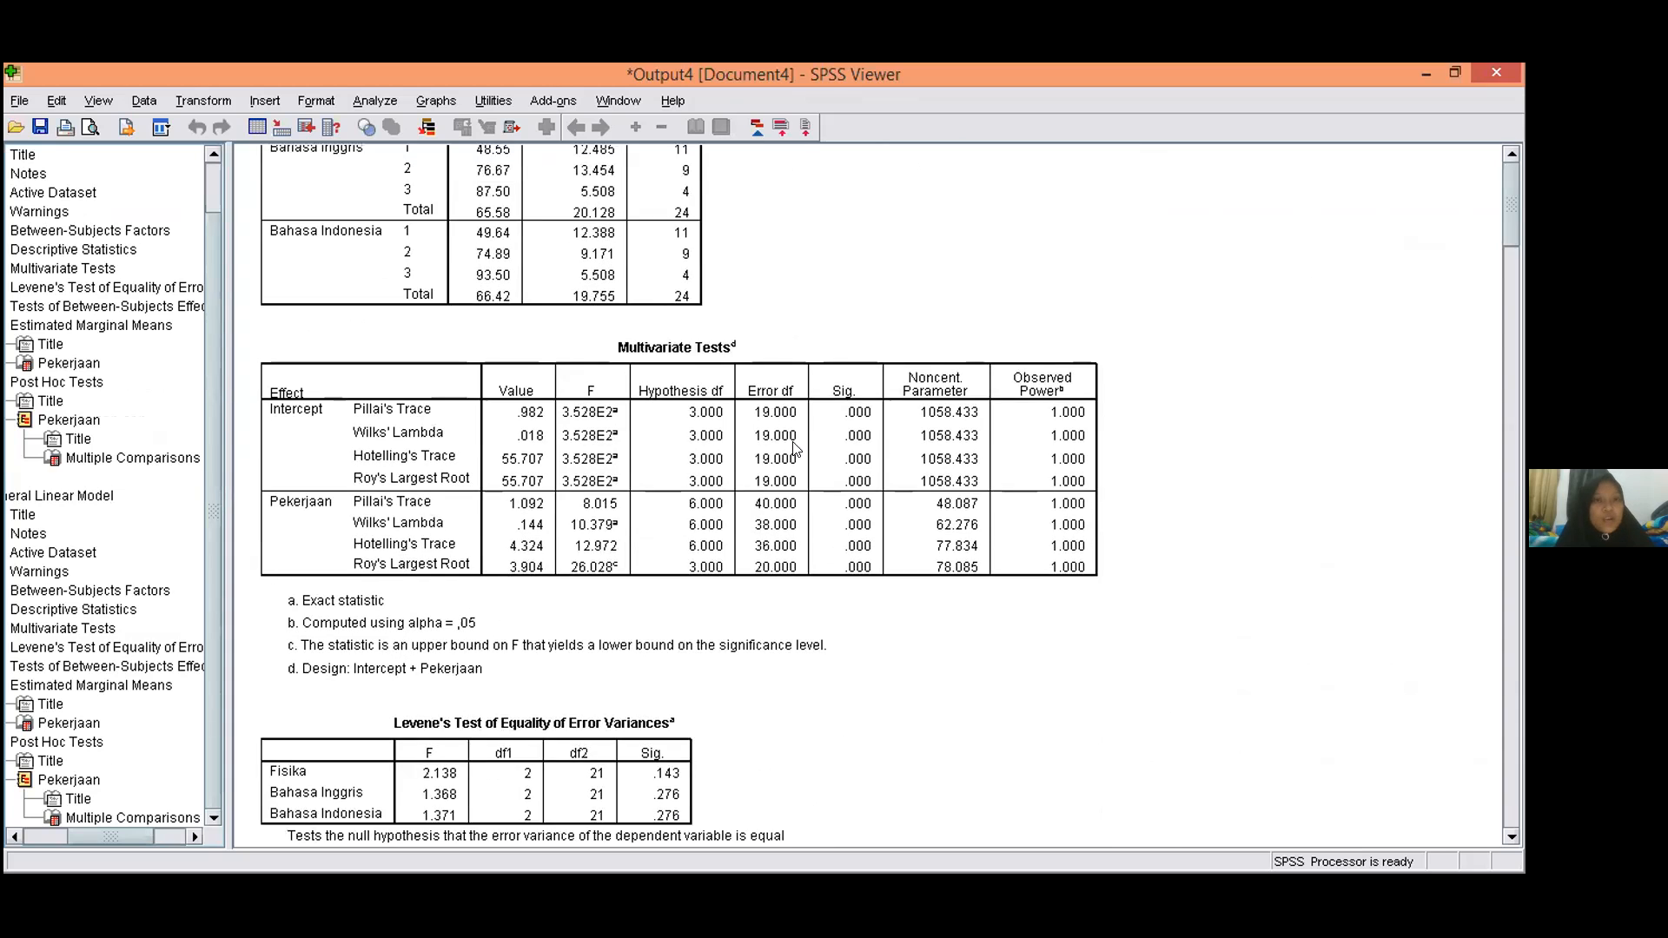
scroll(810, 437, "down", 10)
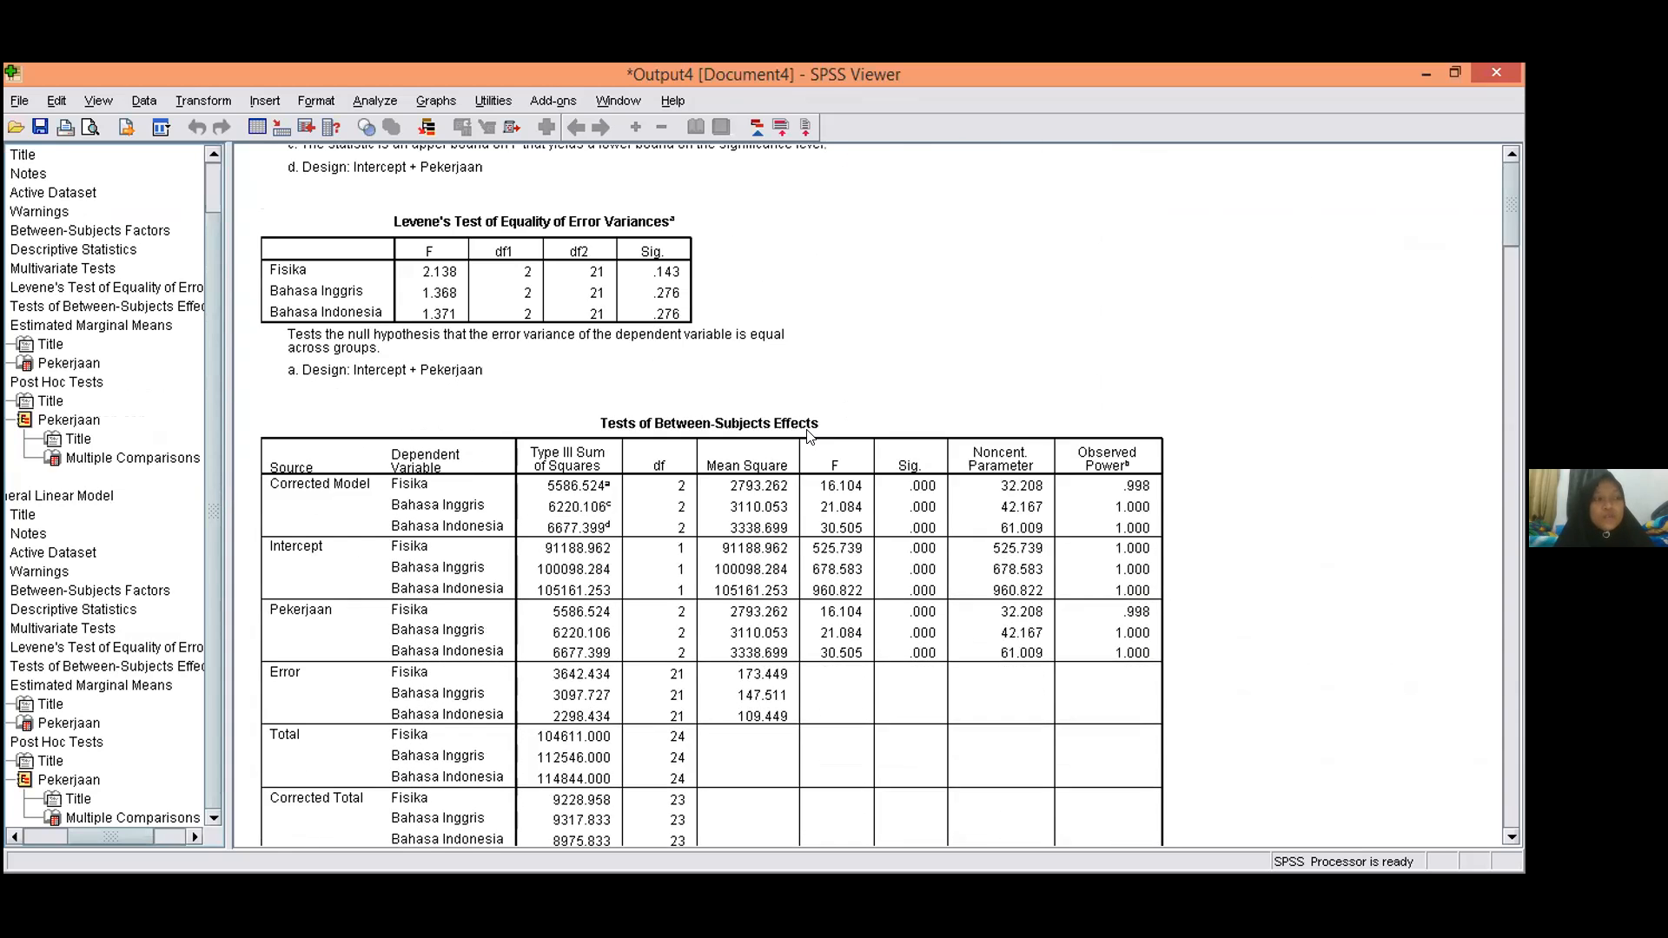
scroll(951, 445, "down", 10)
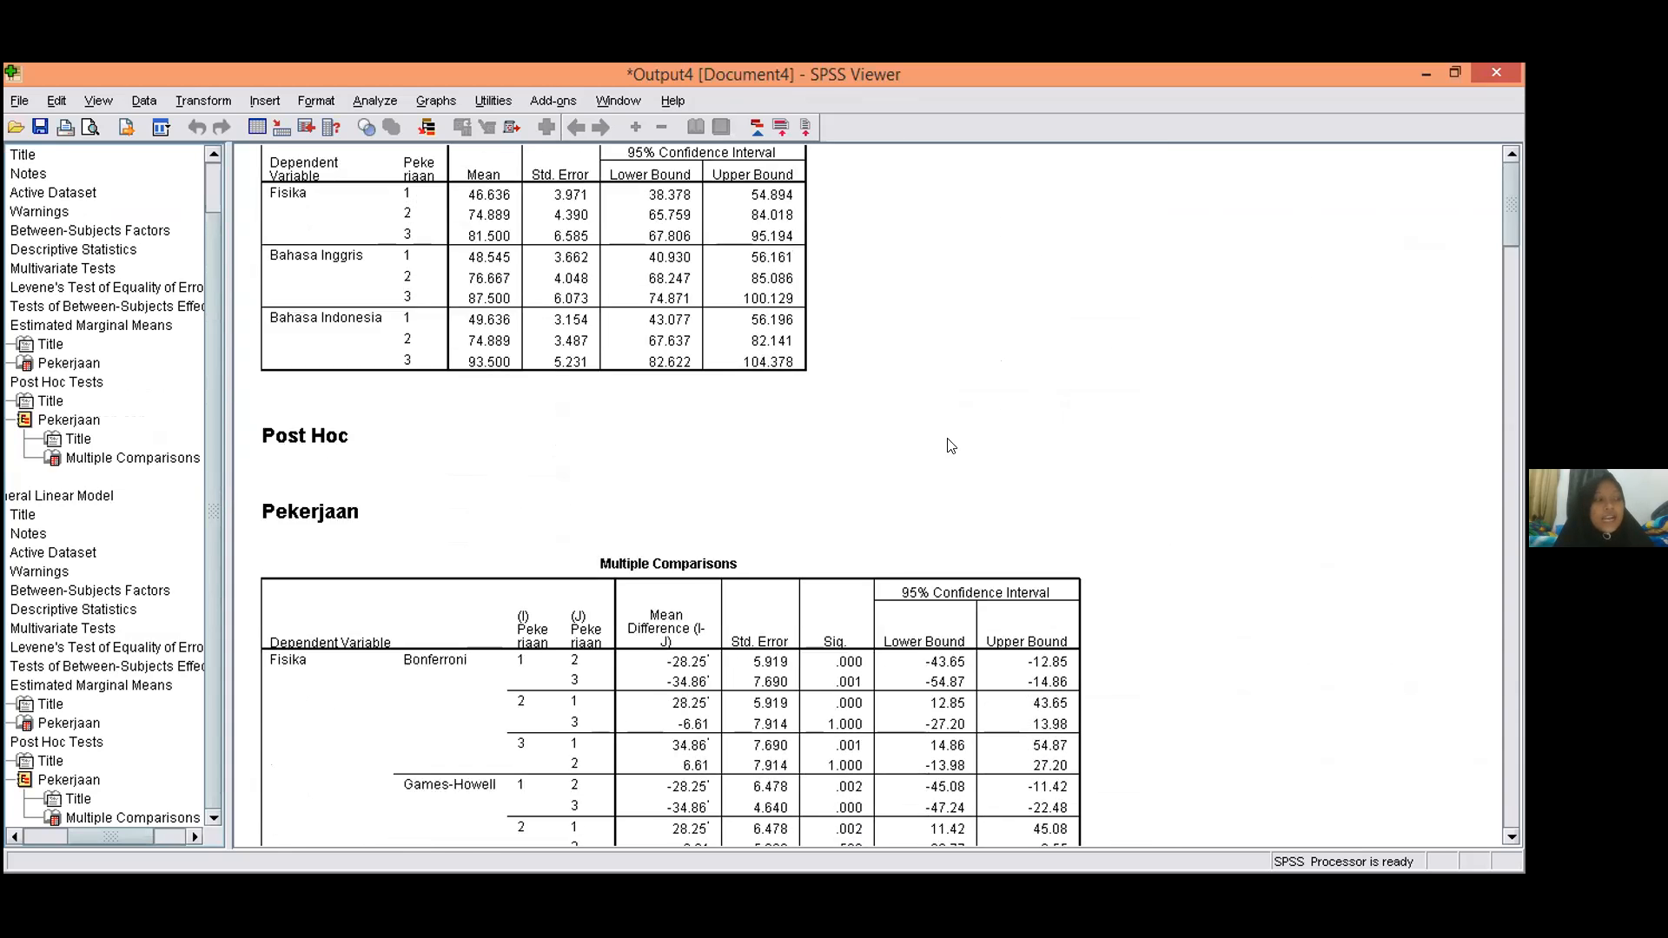
scroll(1008, 501, "down", 10)
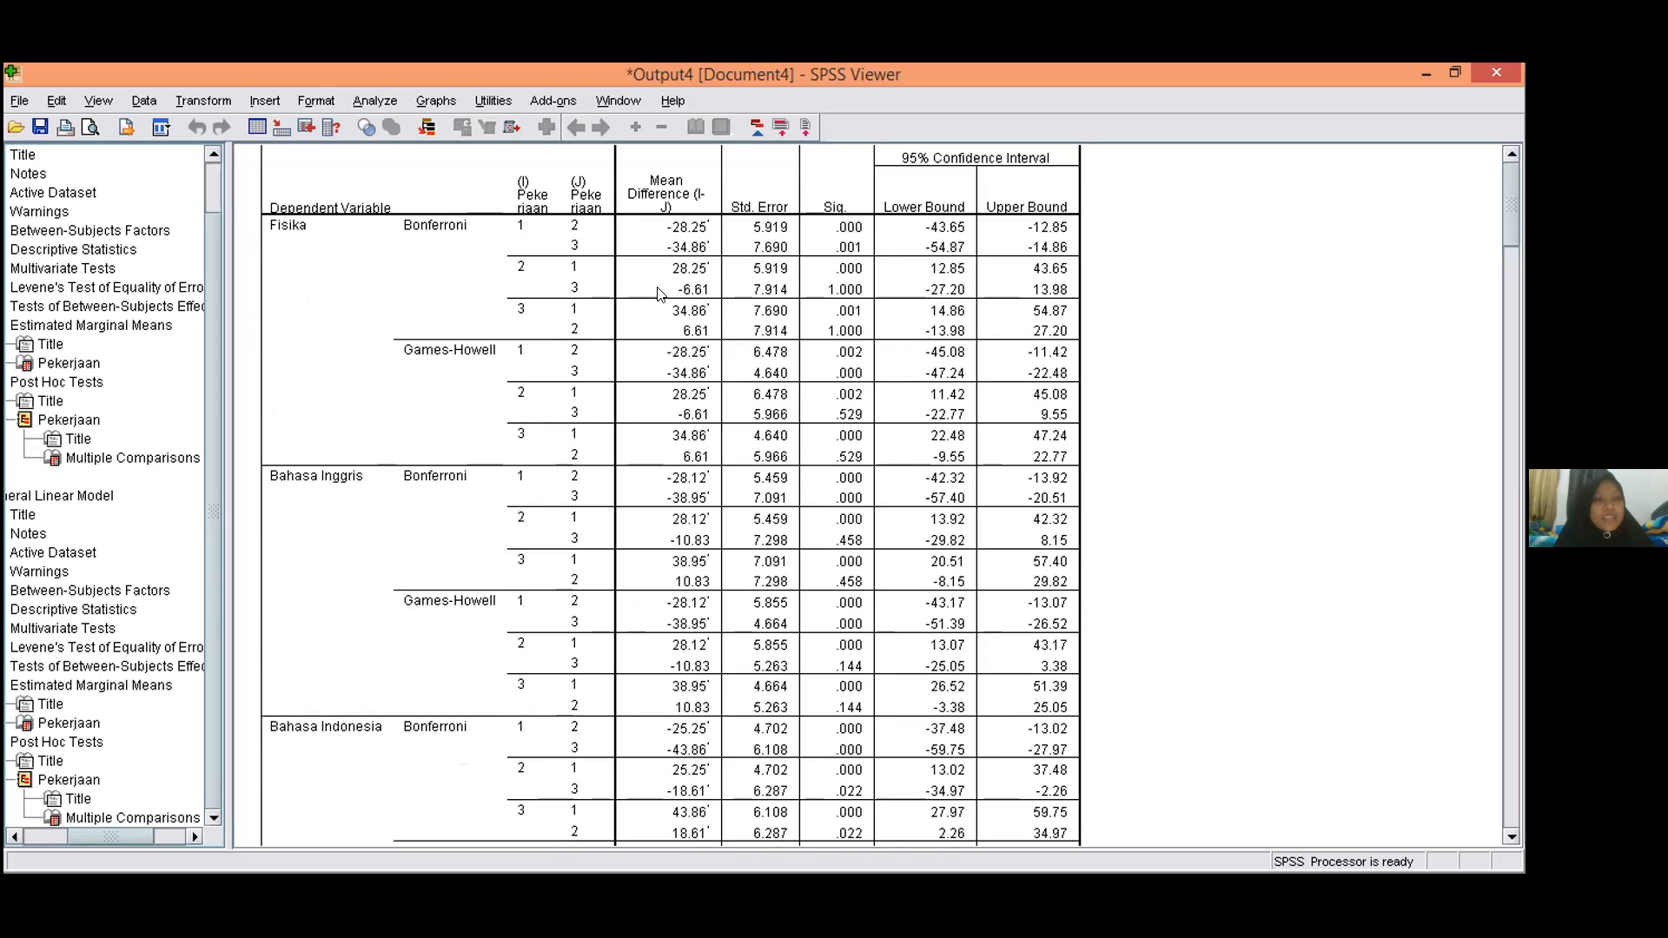